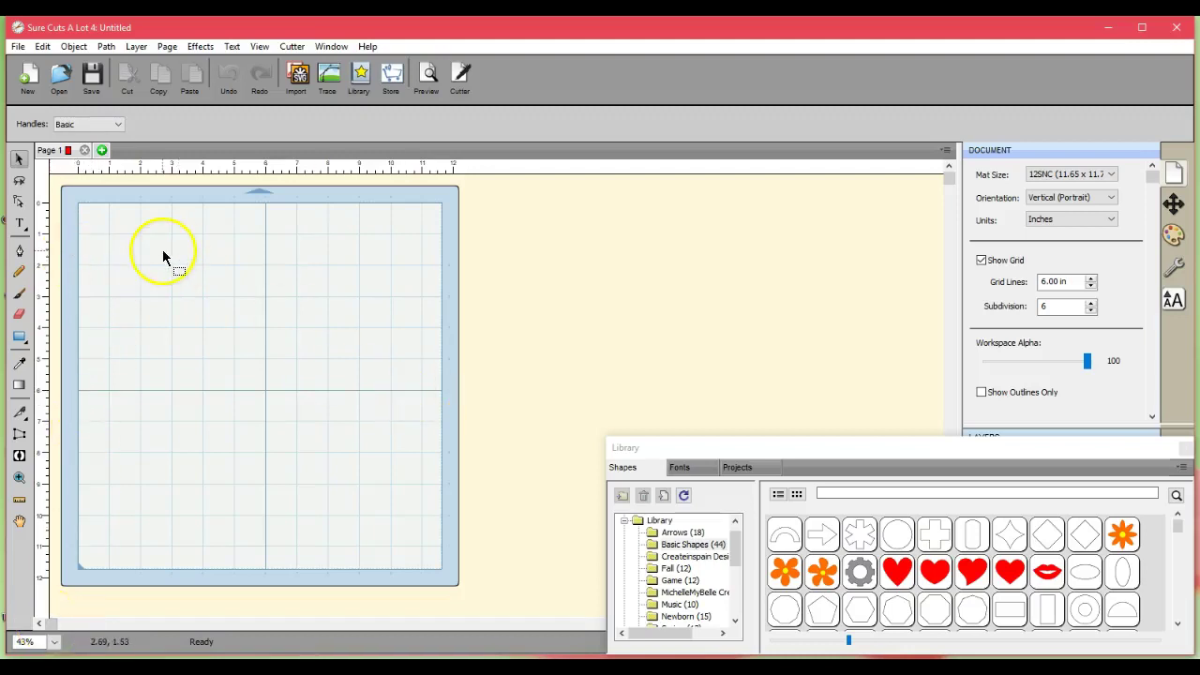
Activate the standard horizontal Type Tool from the text tool flyout.
click(18, 223)
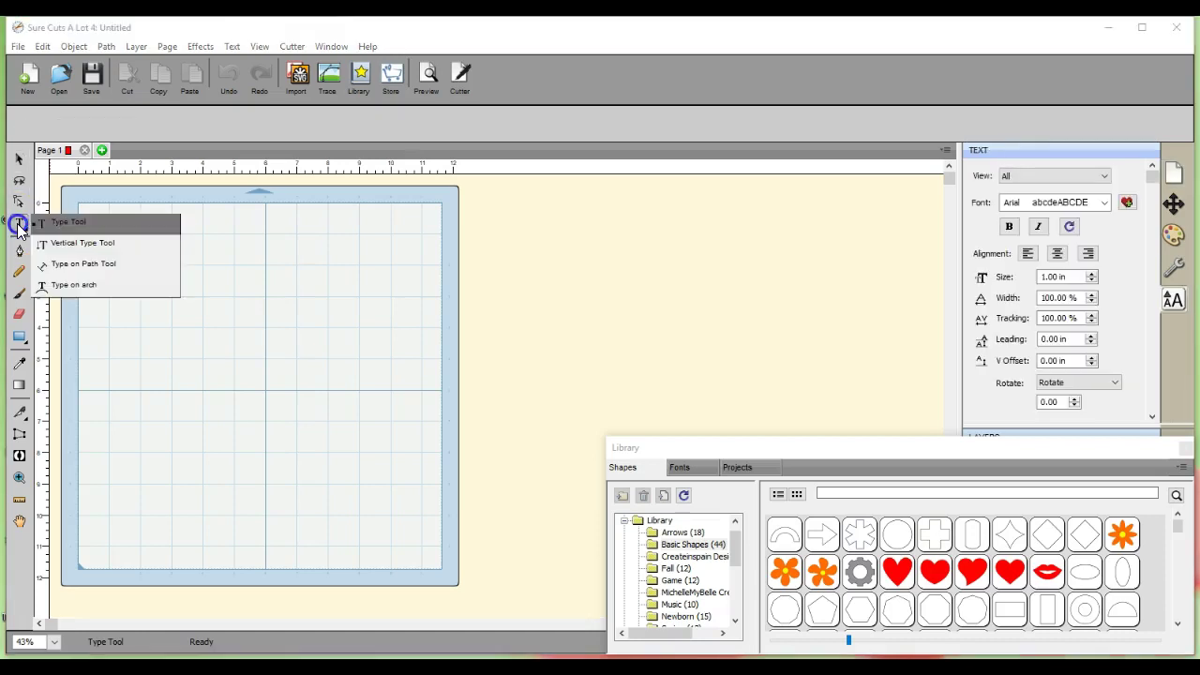
click(77, 226)
click(17, 224)
Type a two-line text object reading 'Hello Friends' and 'Welcome Friends'.
click(115, 233)
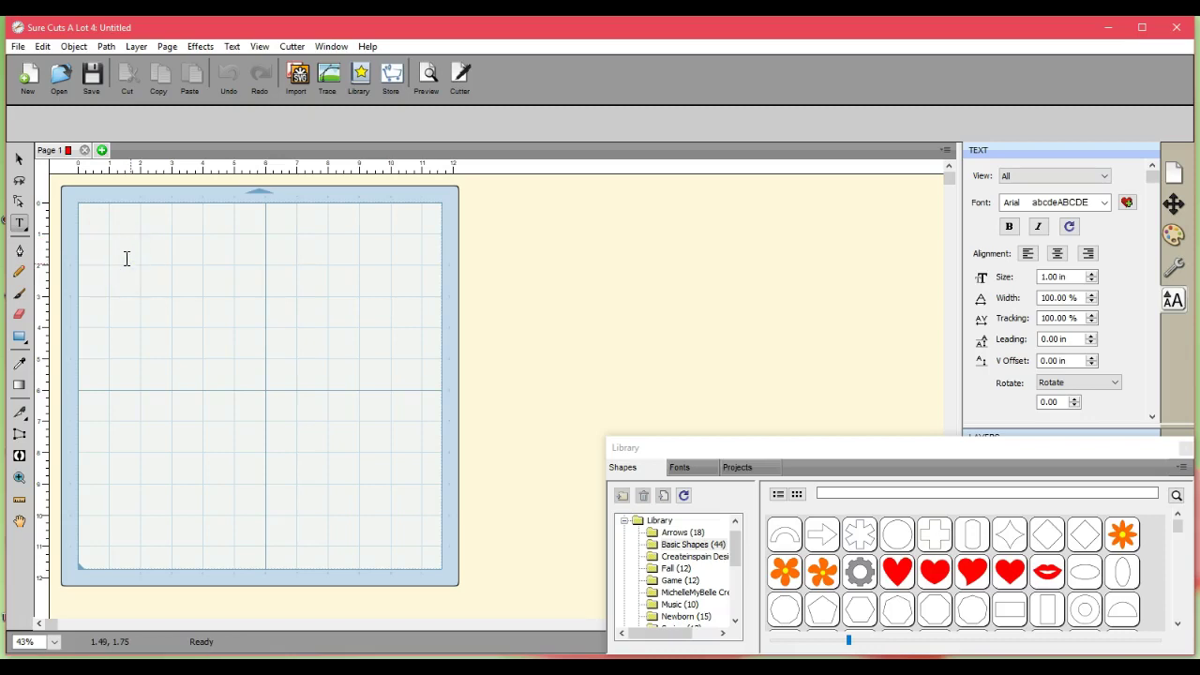
text(Hello)
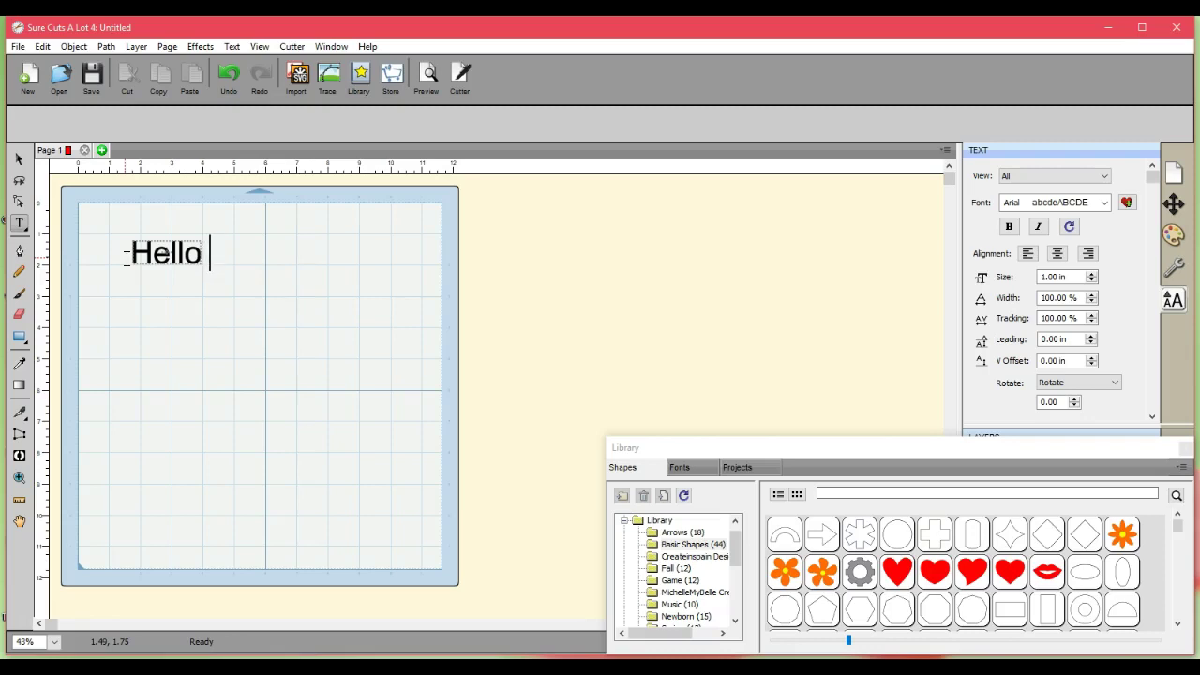
text( Friends)
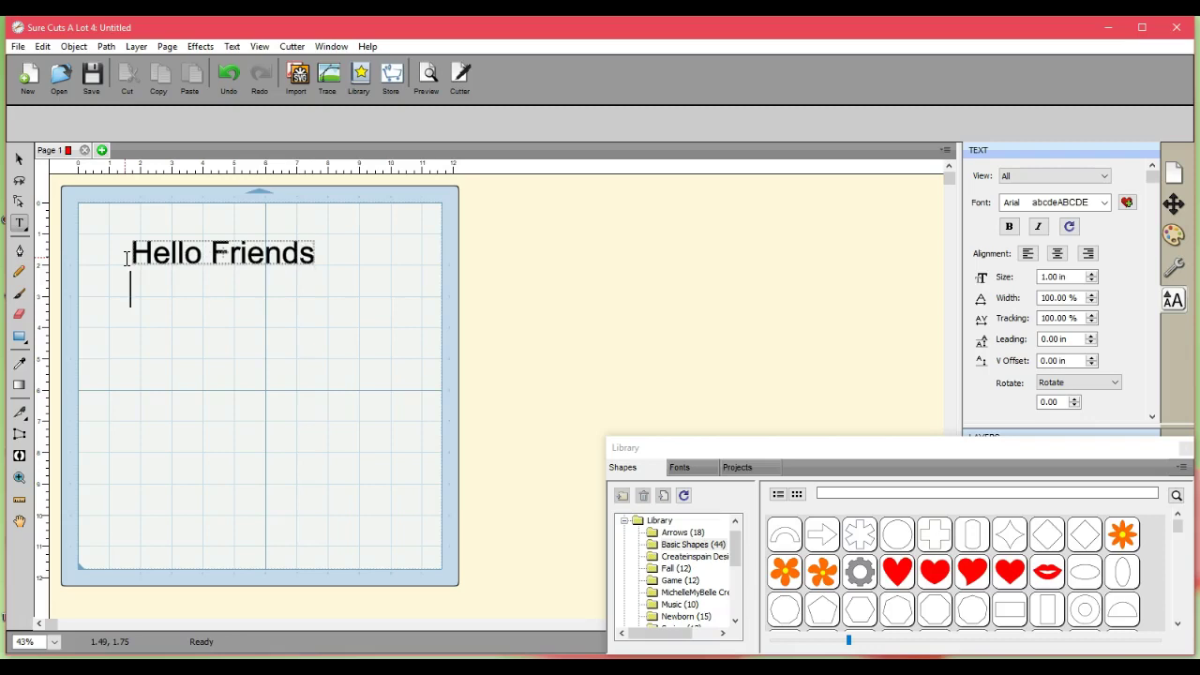
text(Welcome Friends)
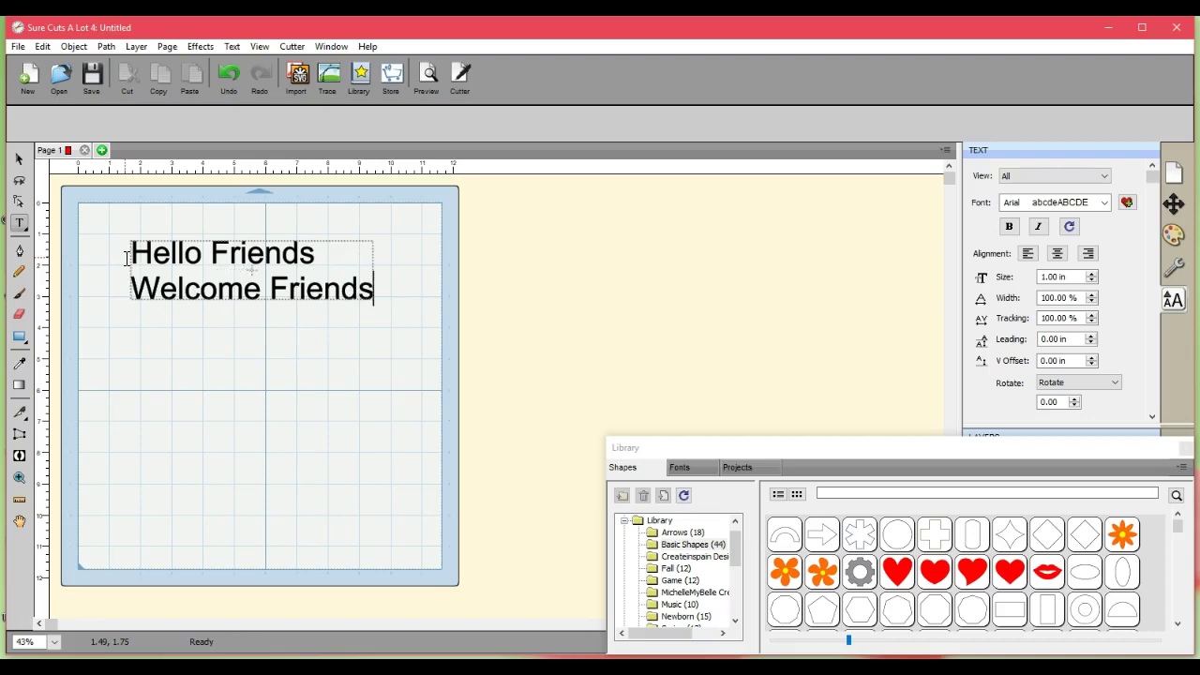
Add a 'Welcome' text object below, then a separate 'Friends' text object lower right.
click(135, 383)
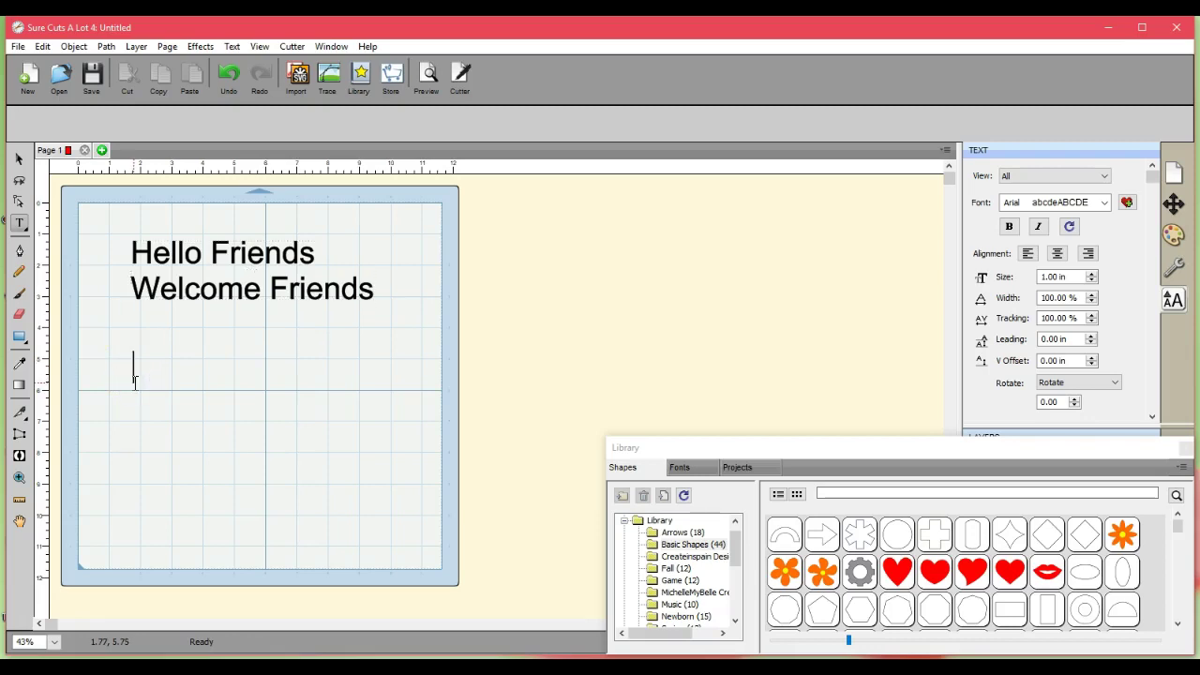
text(Welcome)
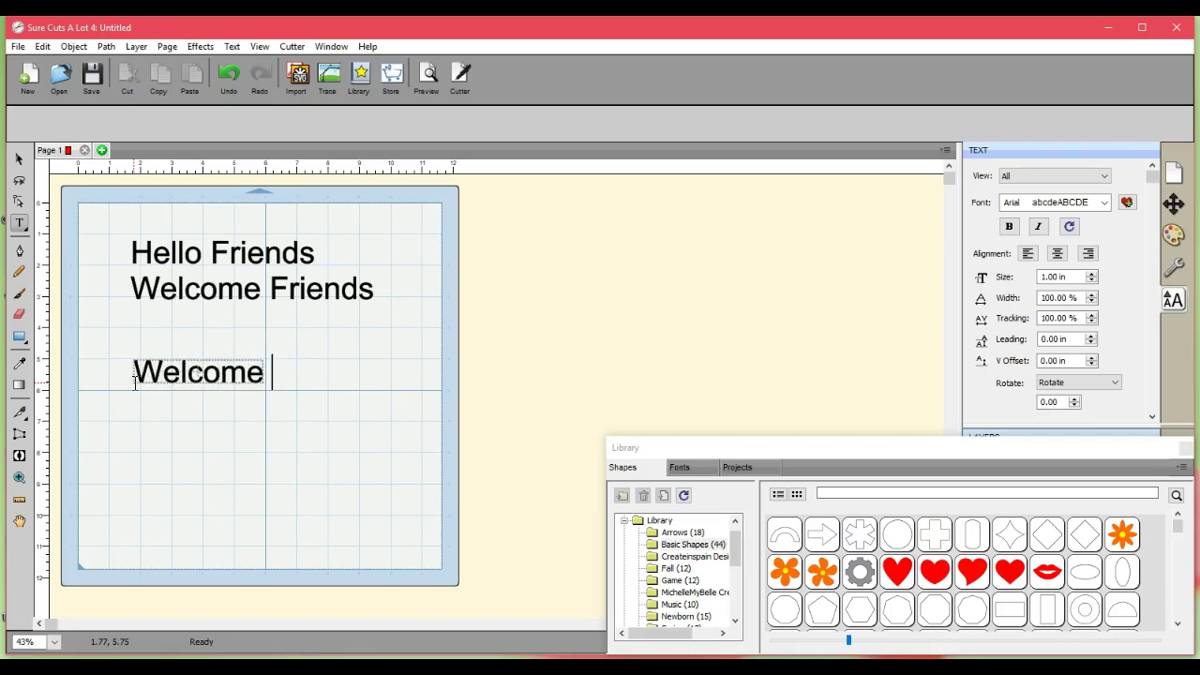
click(233, 431)
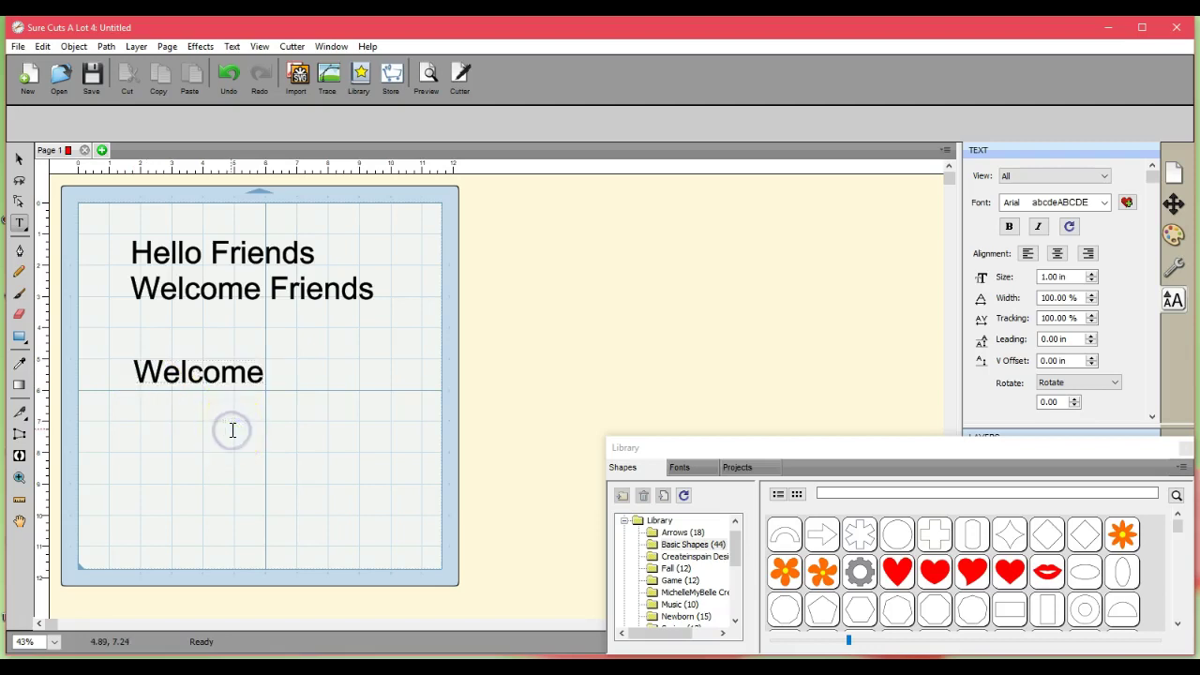
text(Friends)
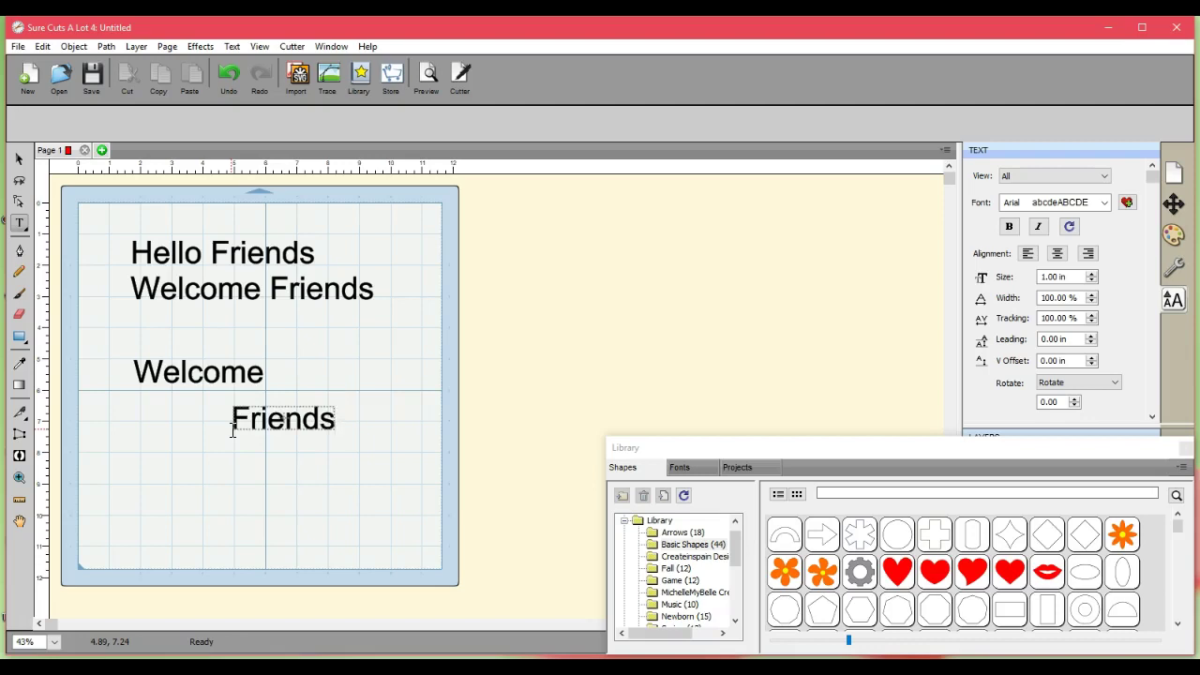
click(239, 448)
click(350, 476)
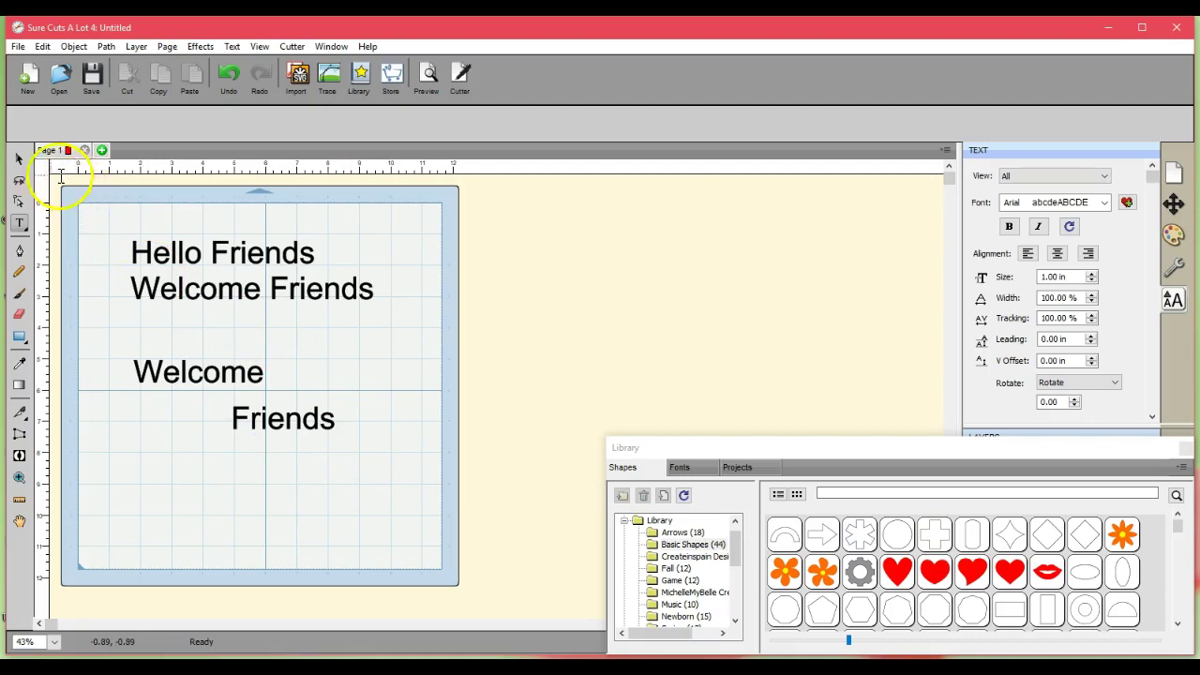
Select the Hello/Welcome Friends text and set its alignment to center.
click(19, 161)
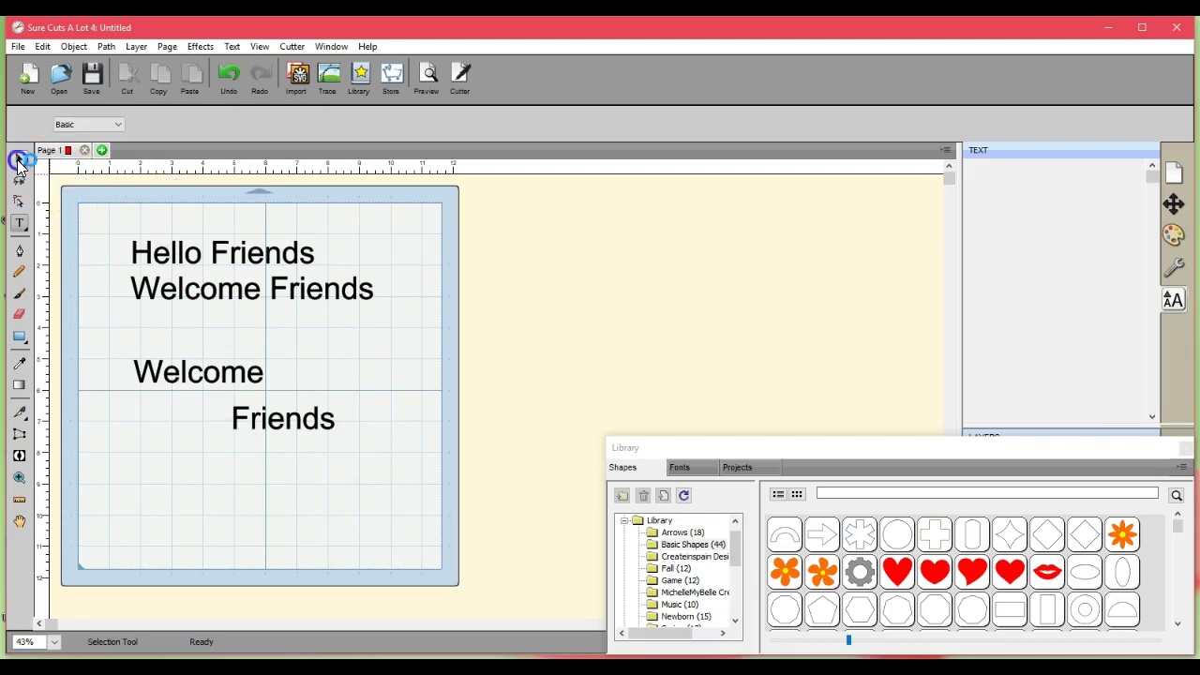
click(246, 294)
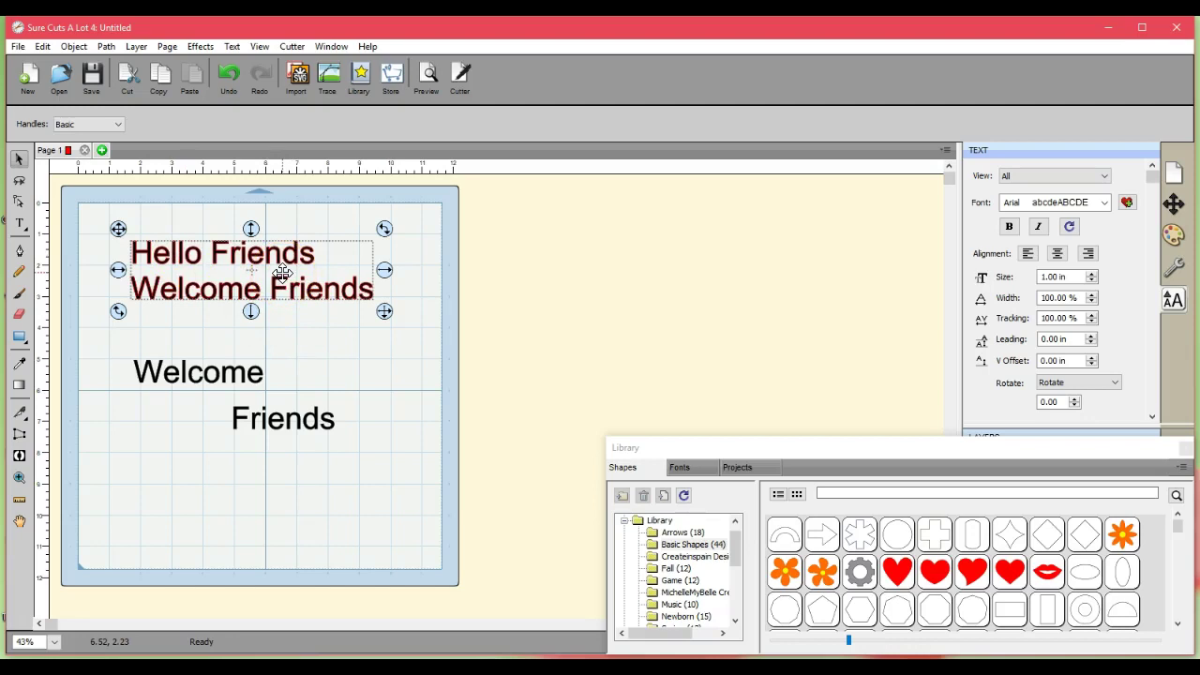
click(1057, 255)
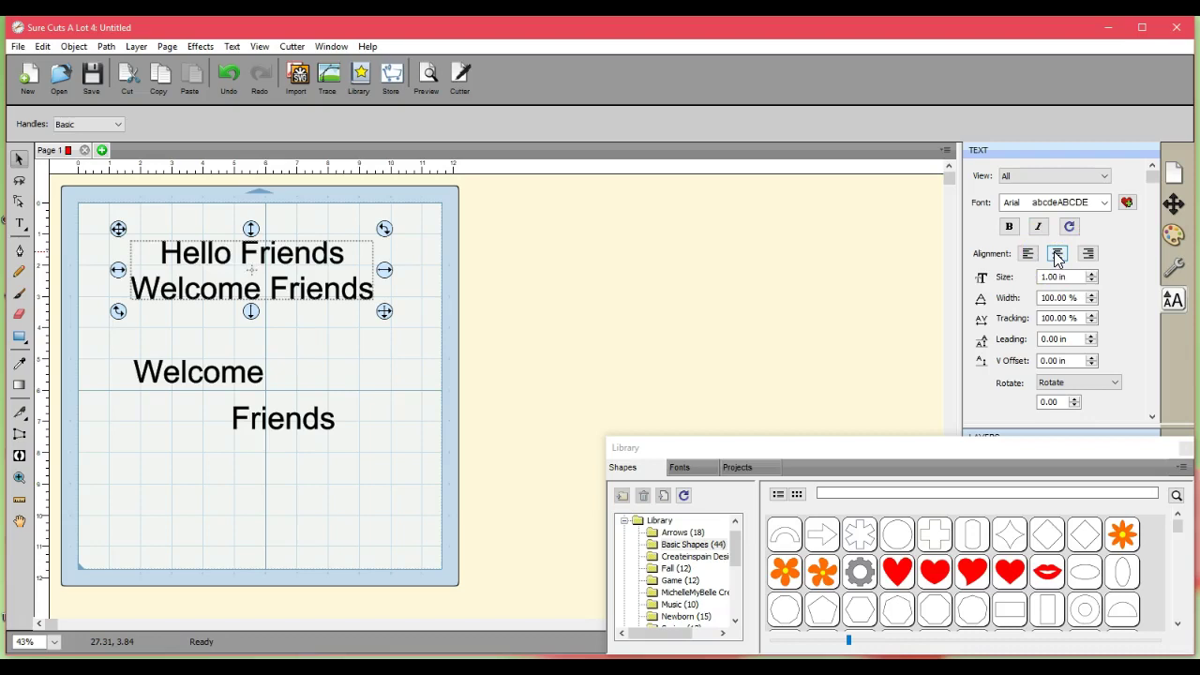
click(1029, 254)
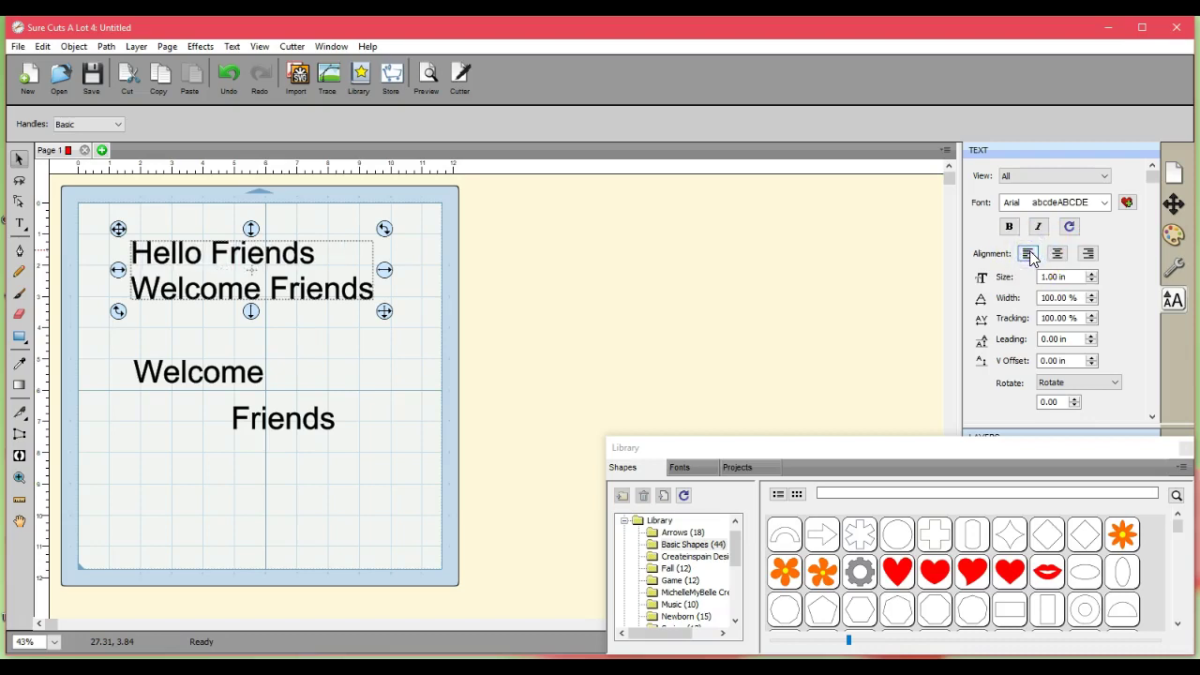
click(1089, 256)
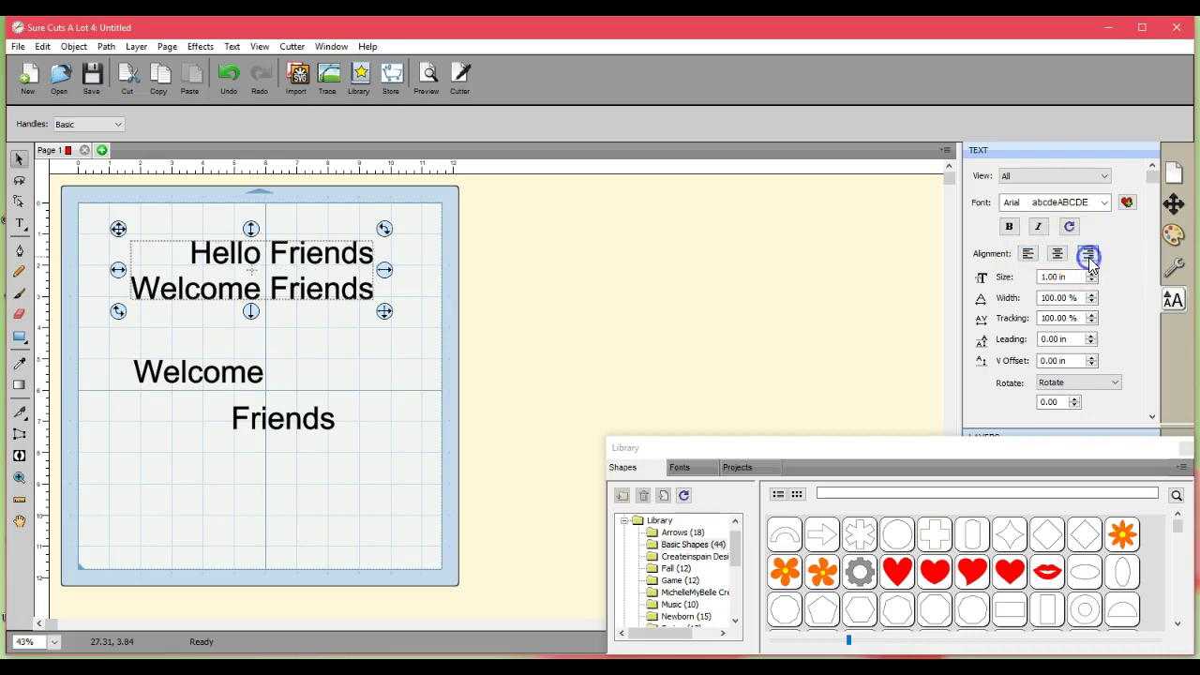
click(1057, 254)
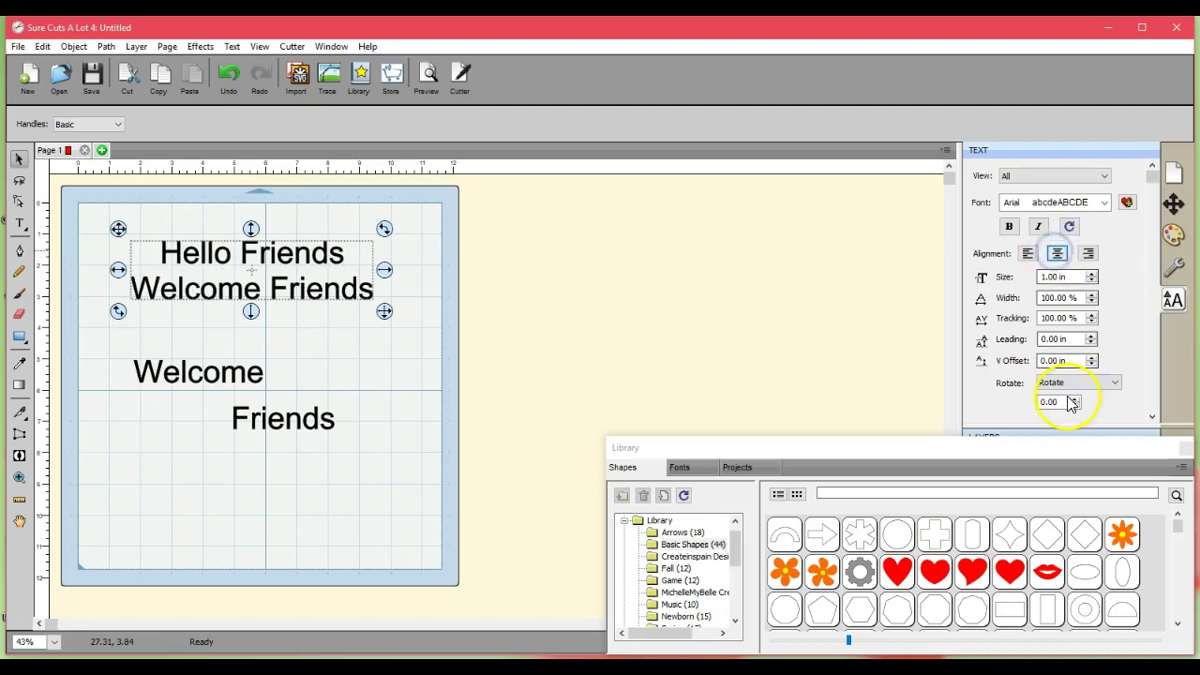
Tighten the two-line text's tracking to 80%.
drag(1034, 457, 1057, 550)
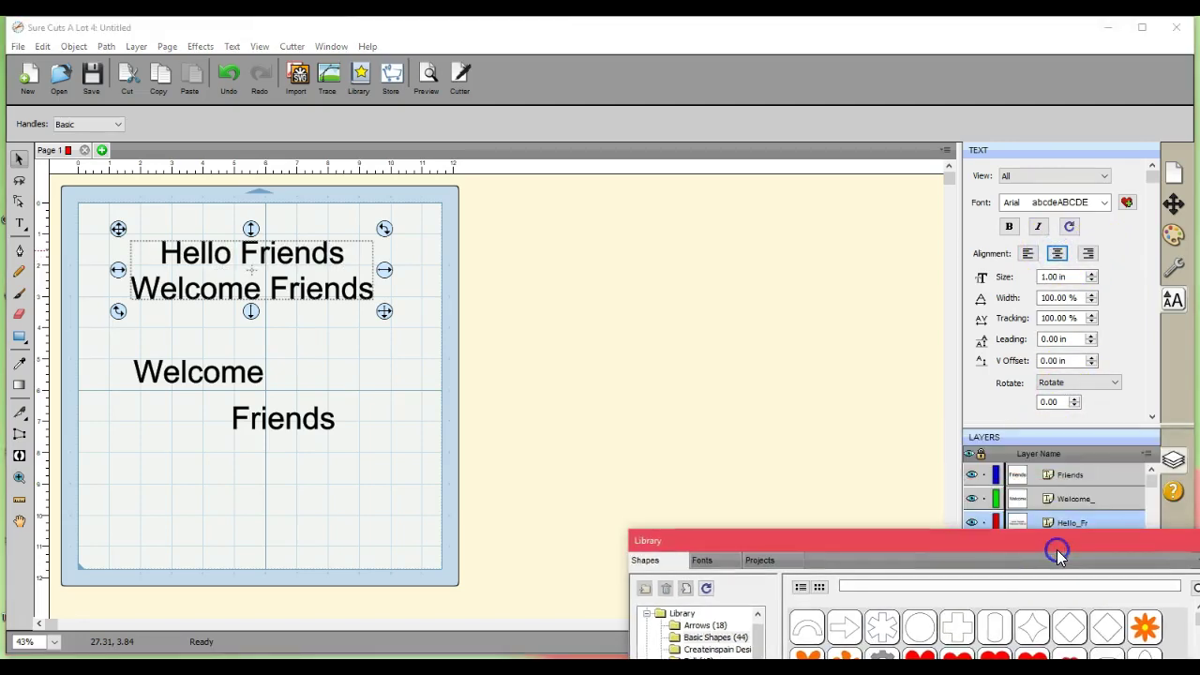
click(1091, 322)
click(1091, 322)
click(1091, 323)
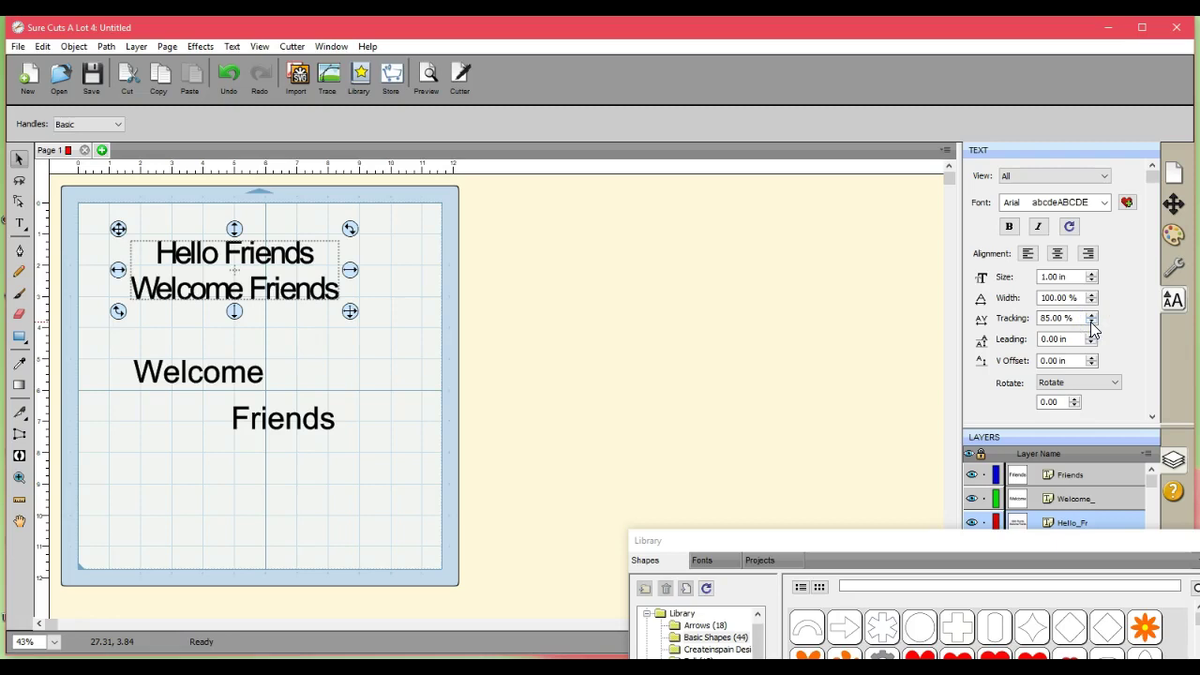
click(1090, 322)
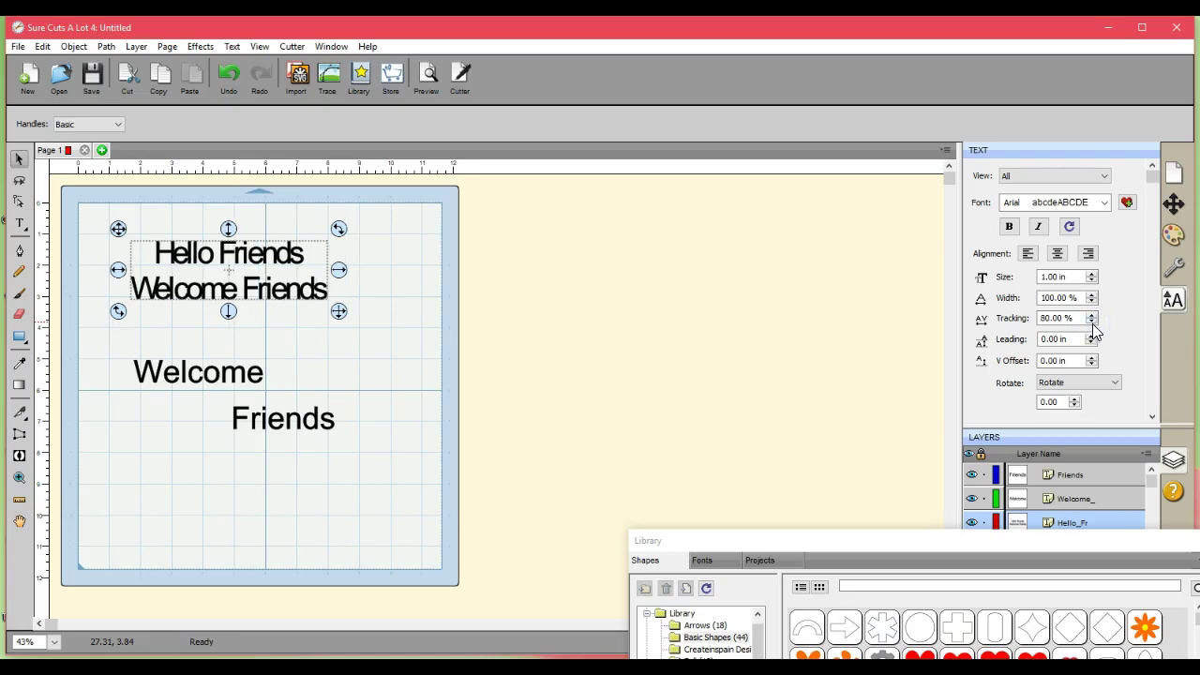
Reduce the text's leading to -0.50 in so the lines overlap.
click(1092, 344)
click(1092, 343)
click(1093, 344)
click(1092, 343)
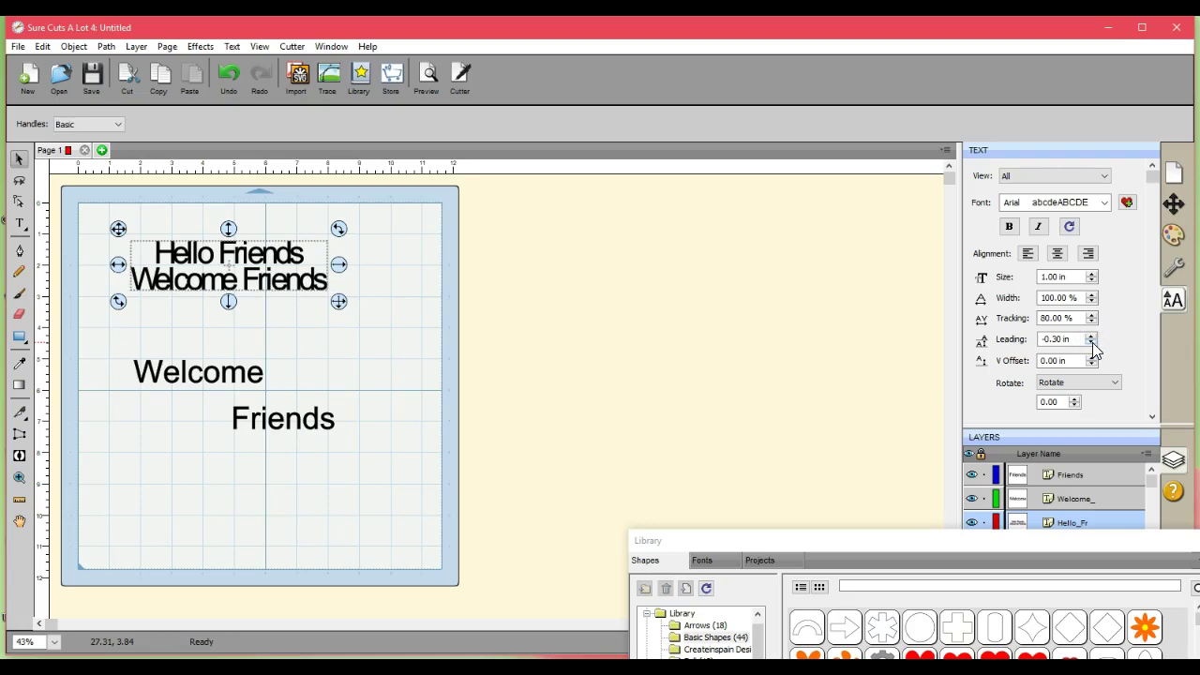
click(1093, 344)
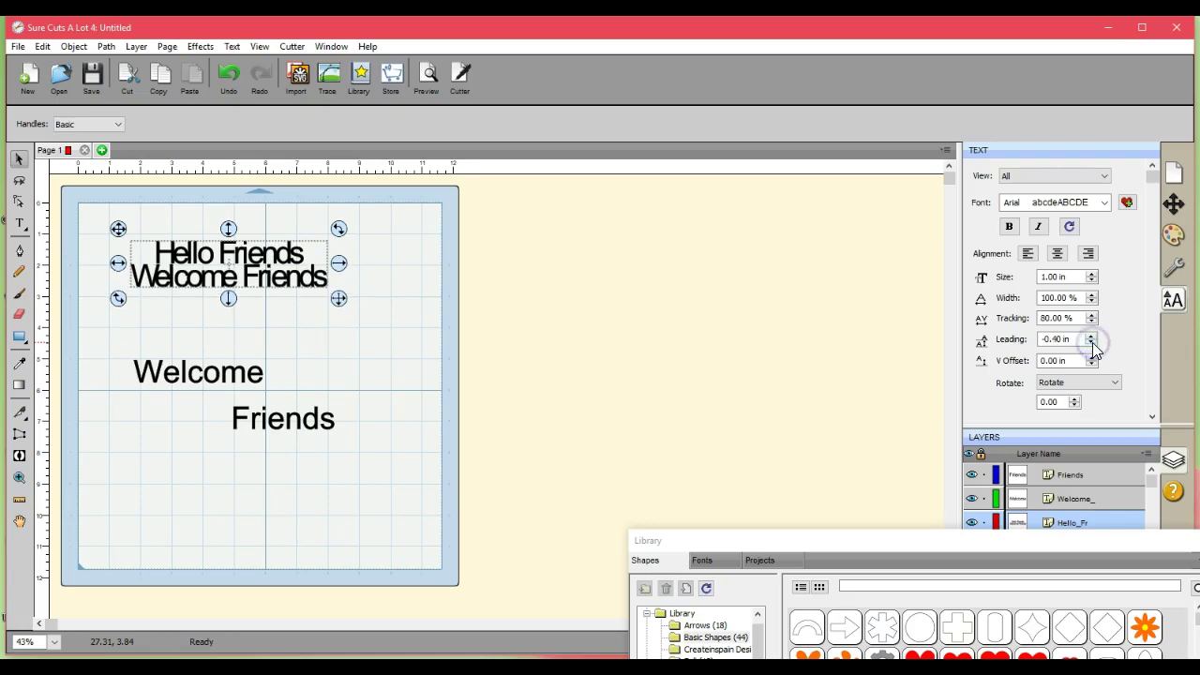
click(1093, 343)
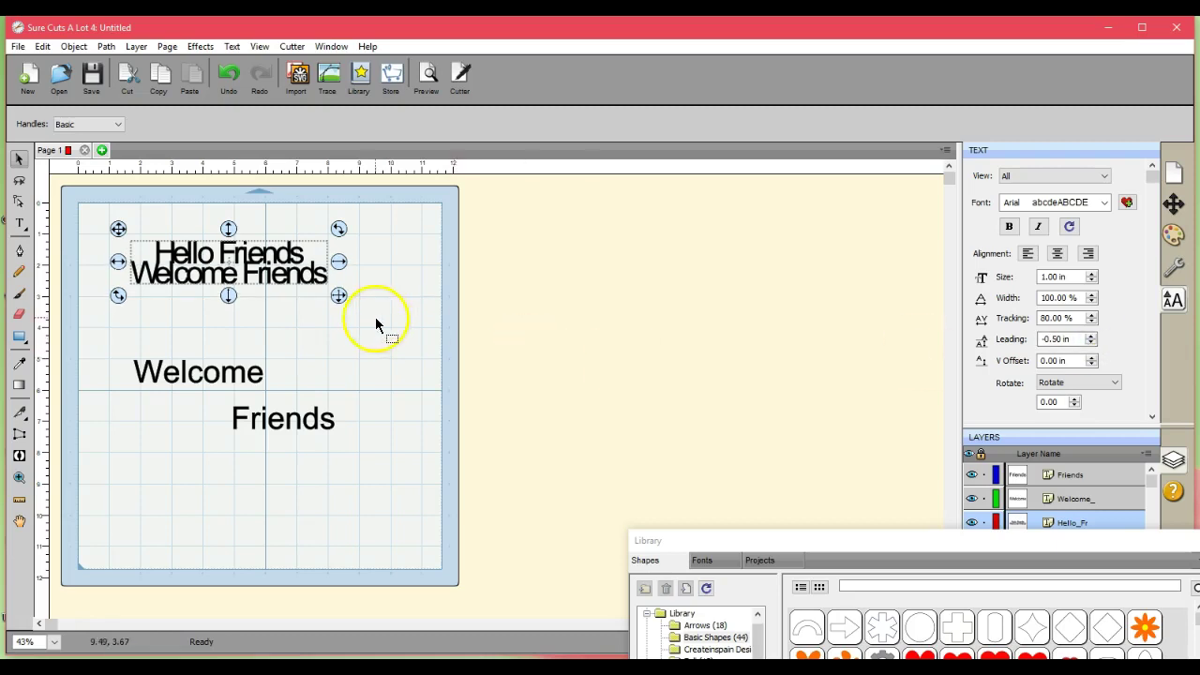
Enlarge the stacked text and weld it into one shape with Path > Union.
drag(340, 298, 439, 347)
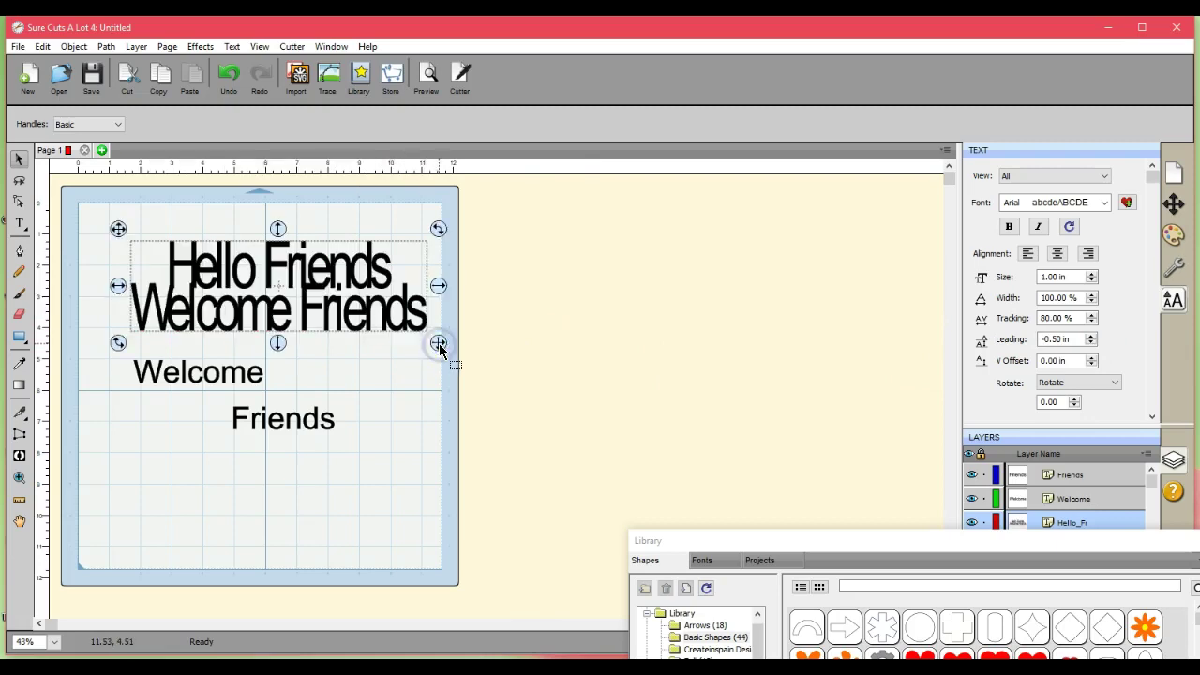
click(105, 46)
click(138, 60)
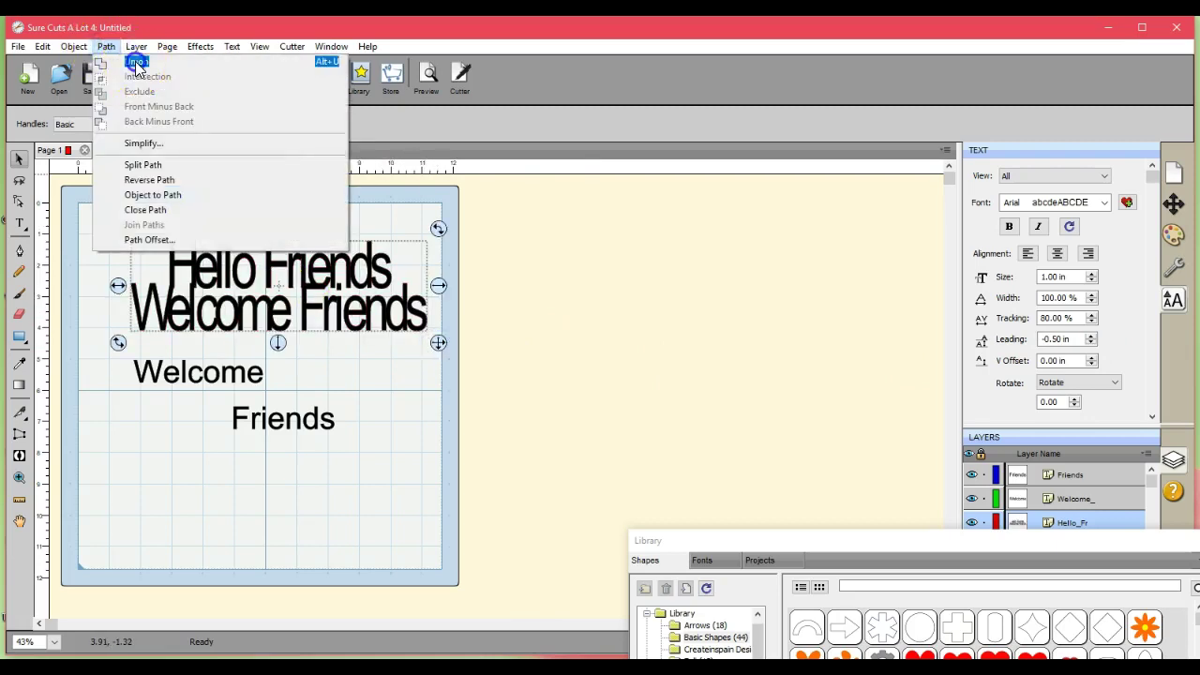
Preview the merged shape's cut outline, then close the preview.
click(330, 286)
click(429, 80)
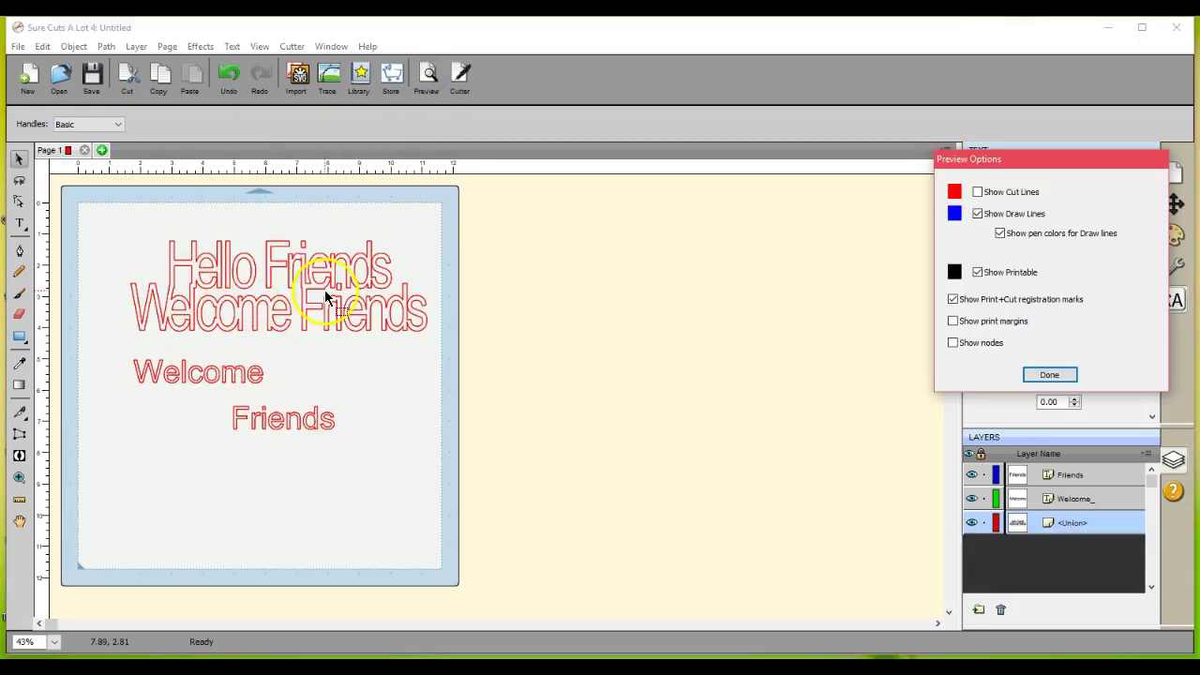
click(1048, 375)
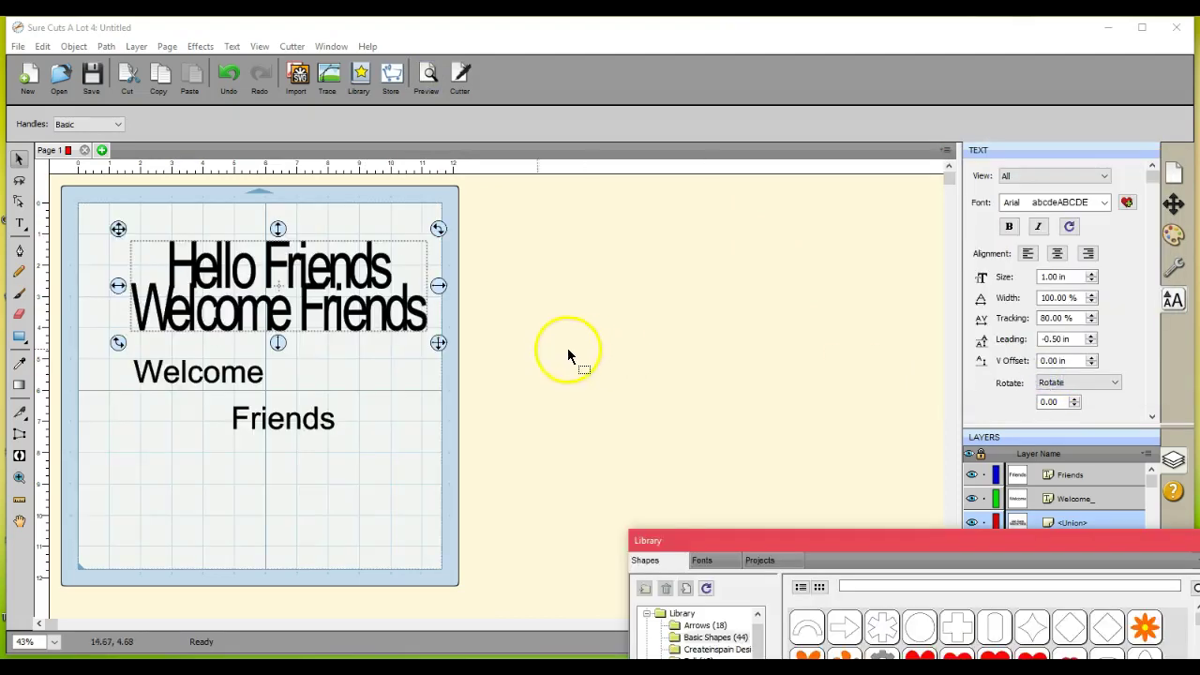
Move the merged Hello/Welcome Friends shape up toward the mat's top-left.
drag(313, 313, 271, 284)
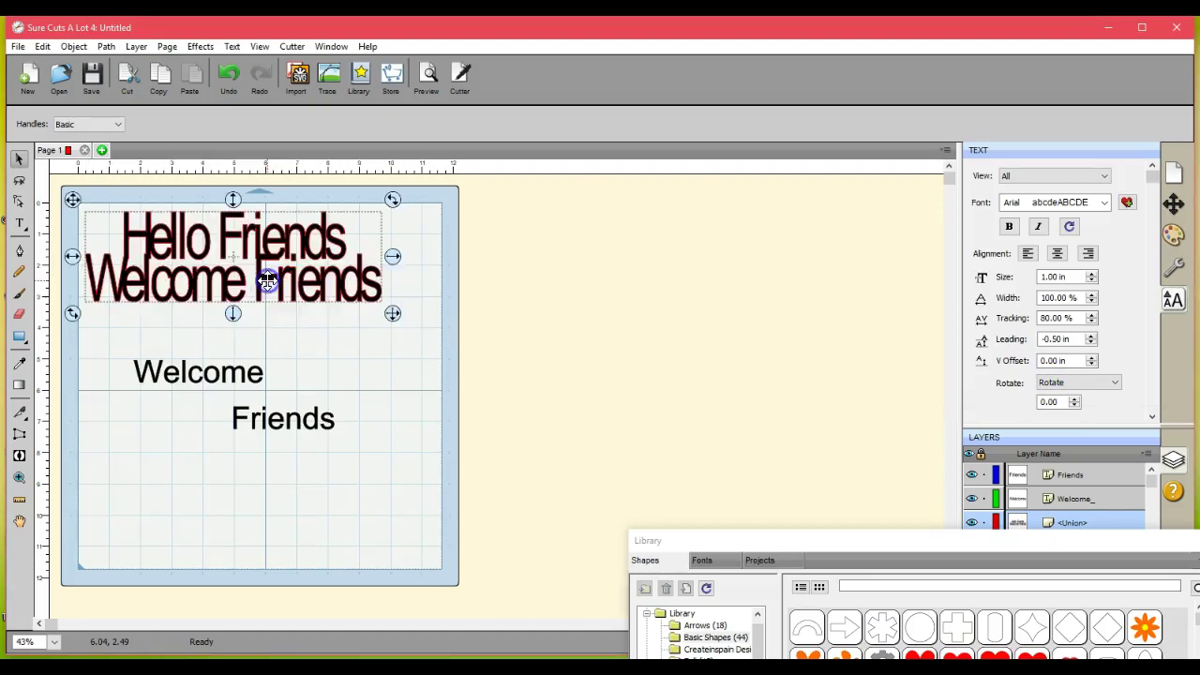
click(247, 377)
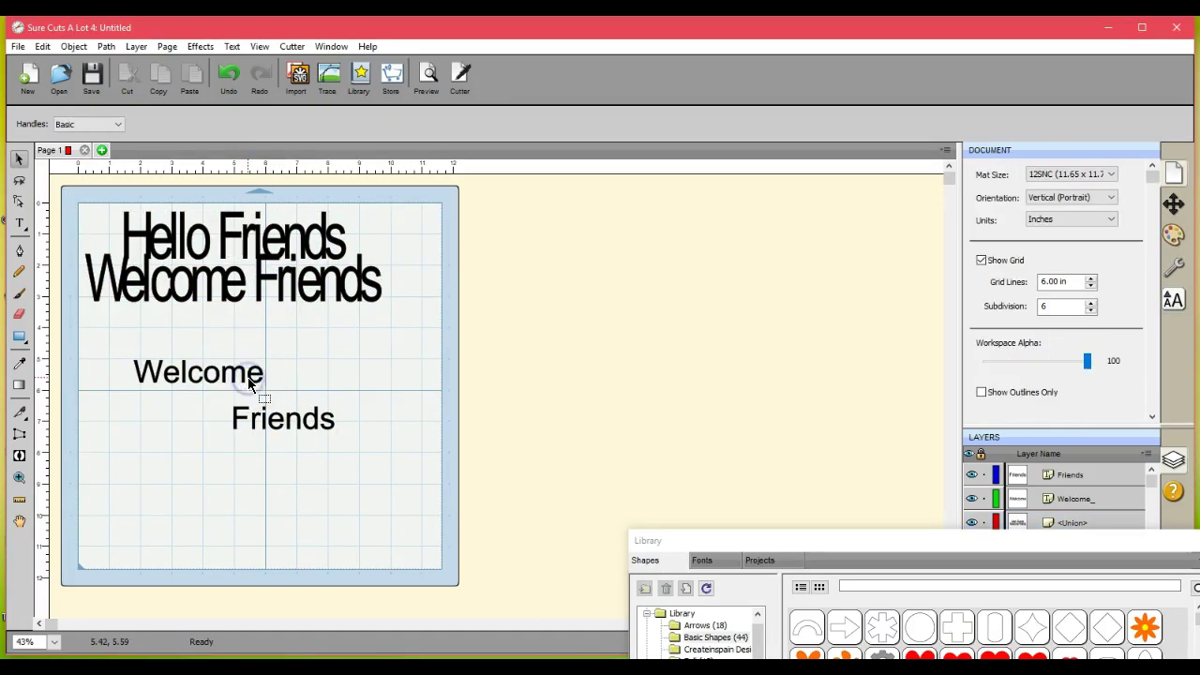
click(251, 376)
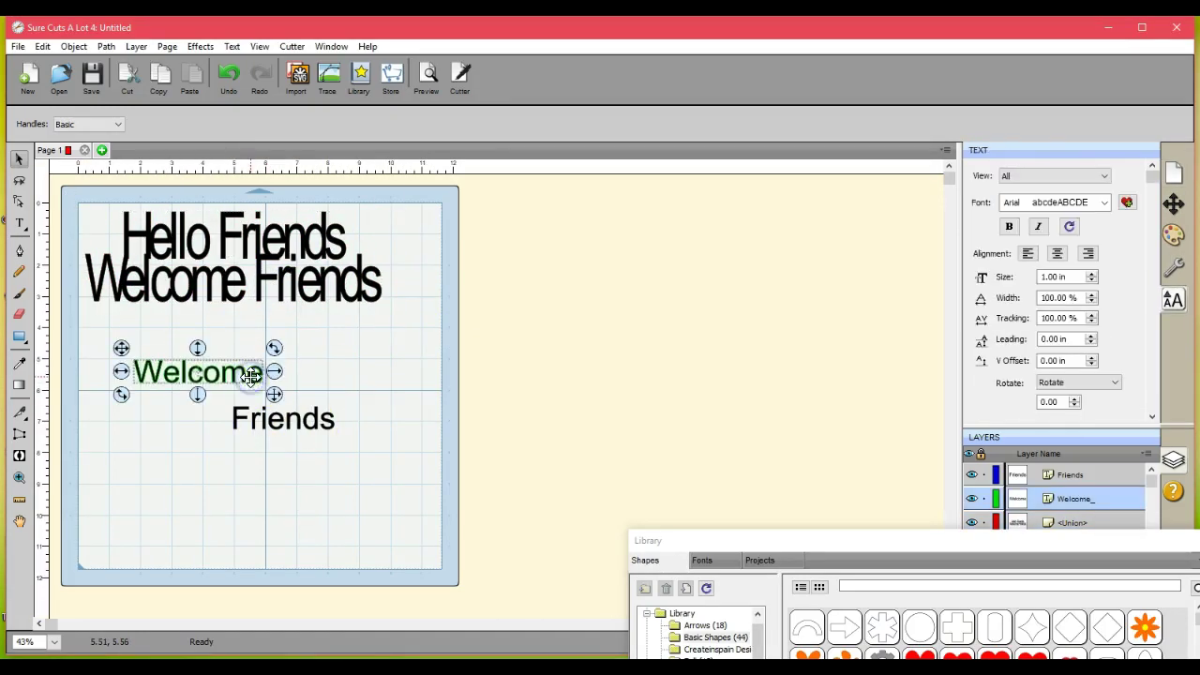
click(316, 441)
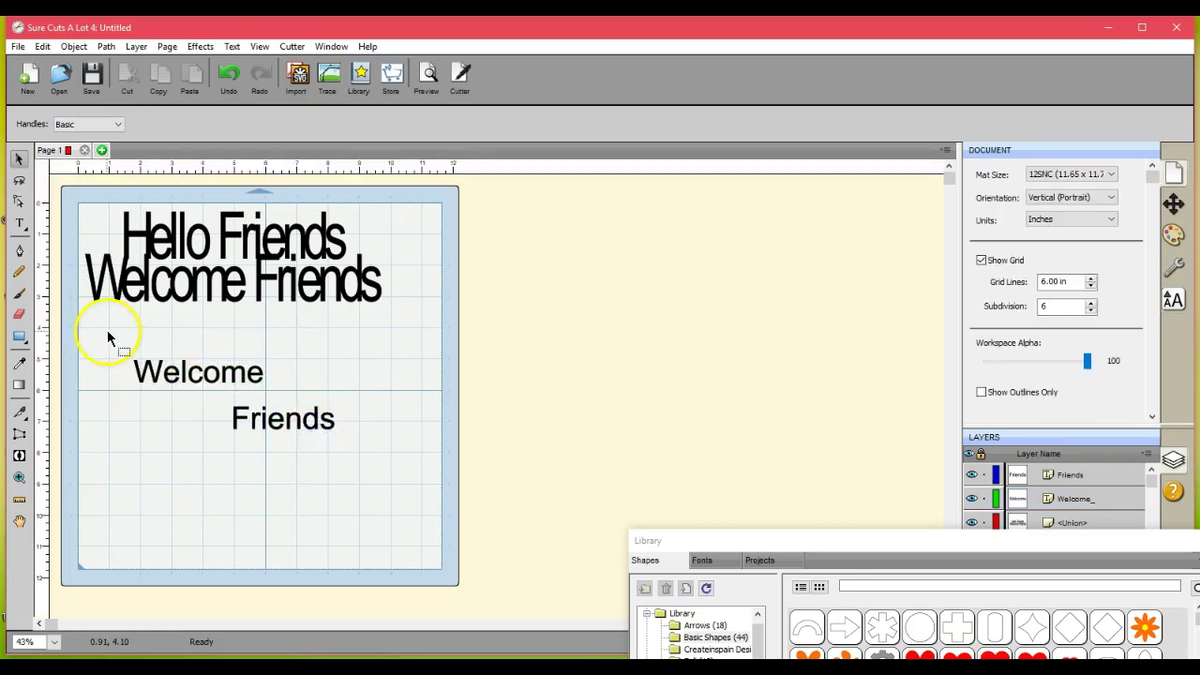
Select Welcome and Friends together and apply center alignment.
drag(107, 330, 369, 471)
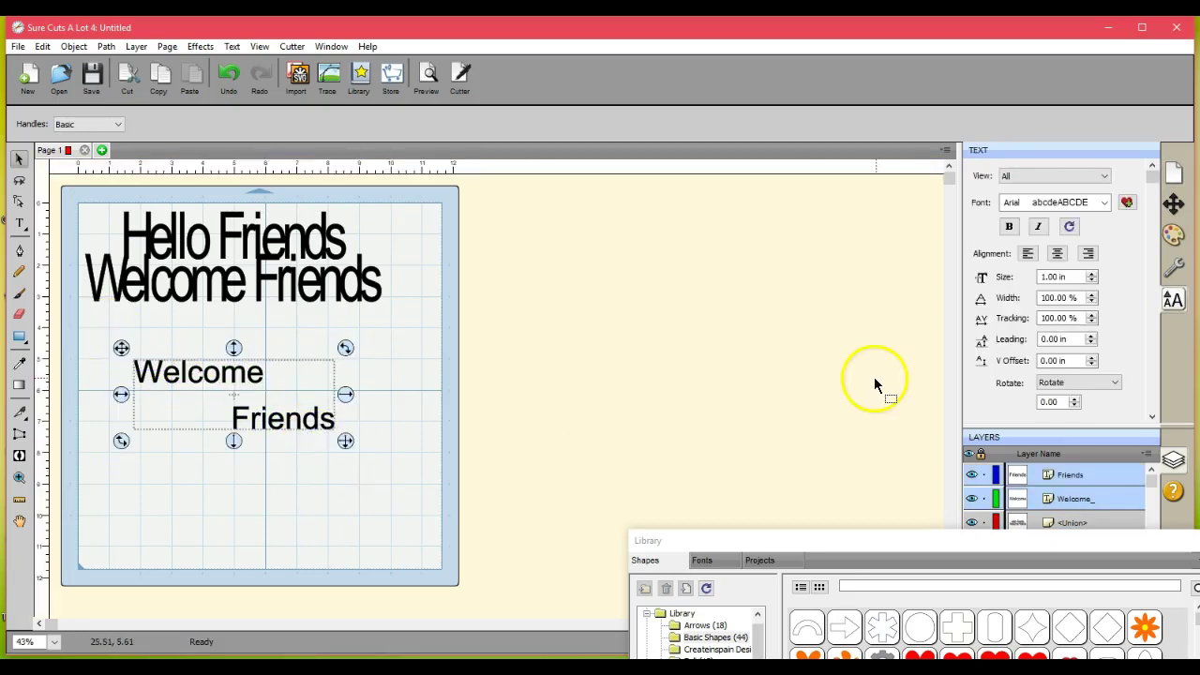
click(1066, 255)
click(862, 322)
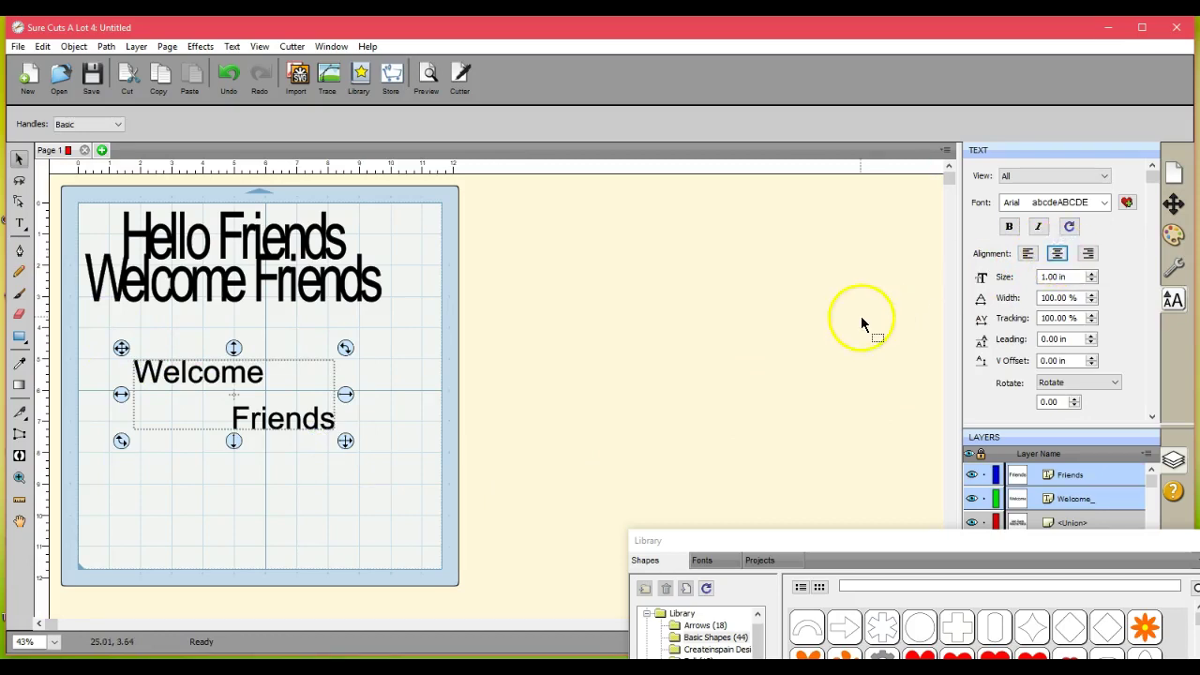
click(1174, 204)
click(710, 269)
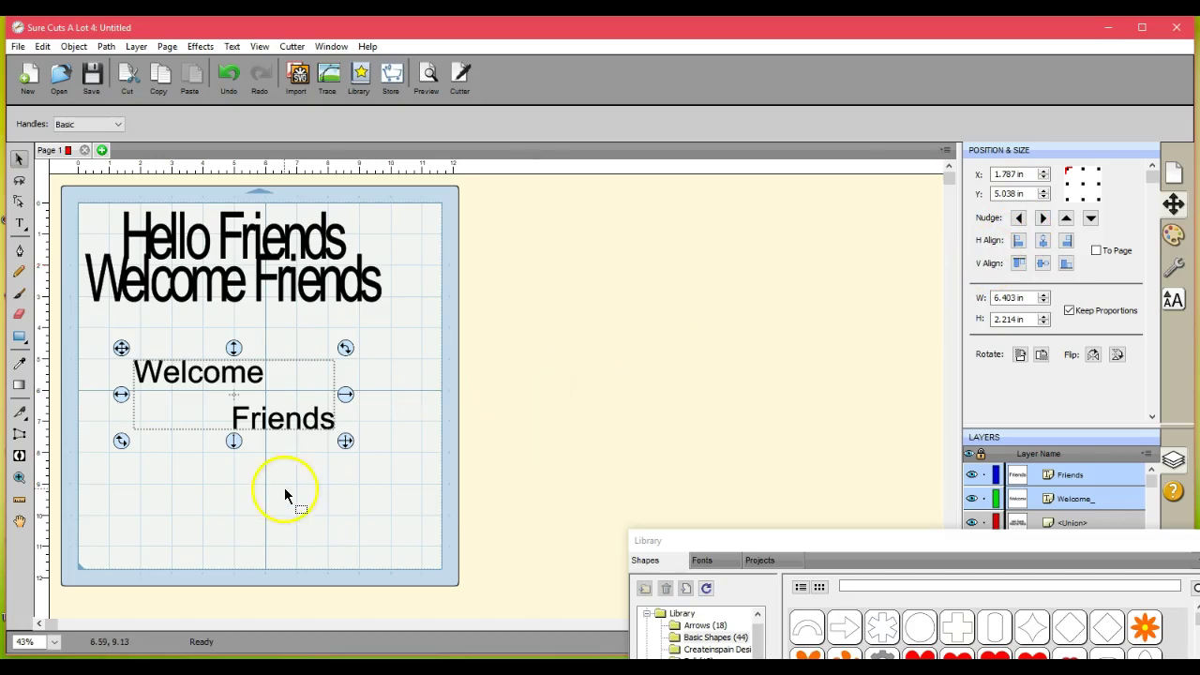
click(185, 497)
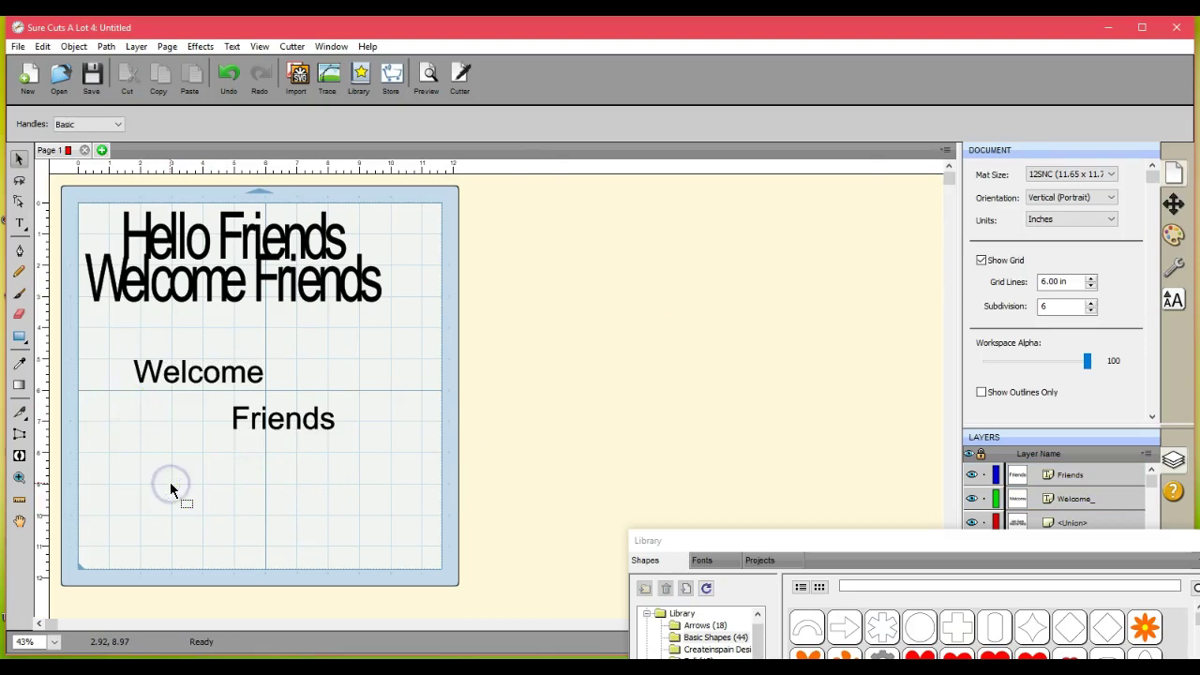
Reselect both words and center them horizontally on each other via Position & Size.
click(1173, 203)
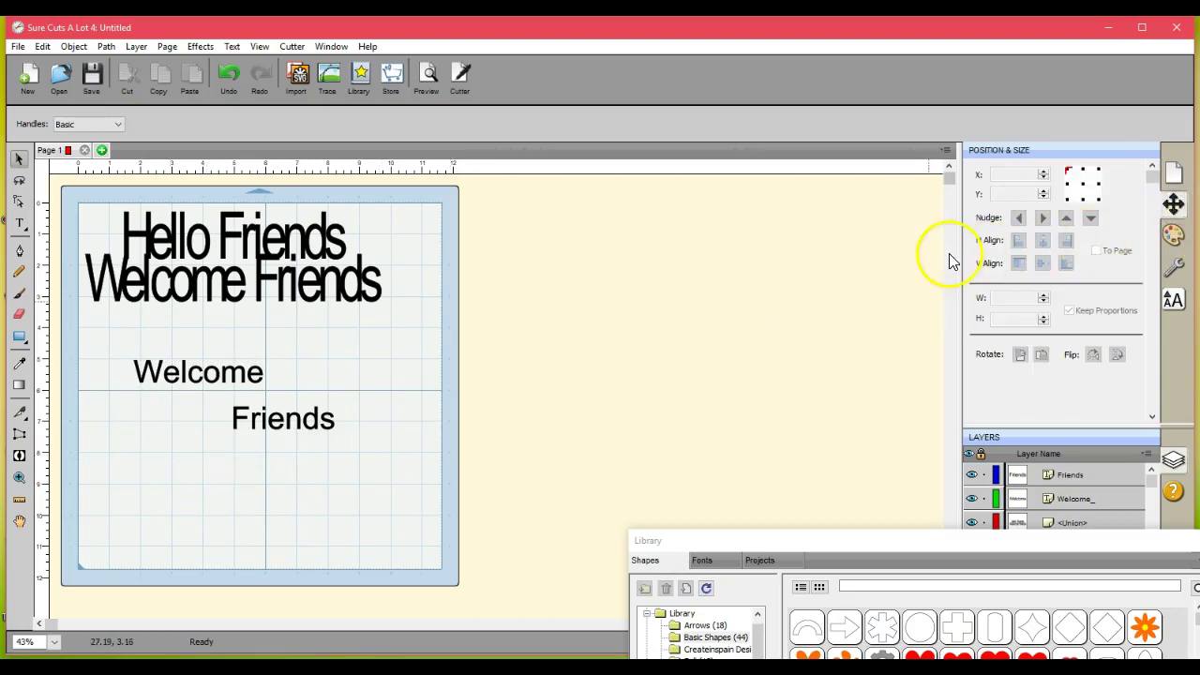
drag(100, 347, 421, 501)
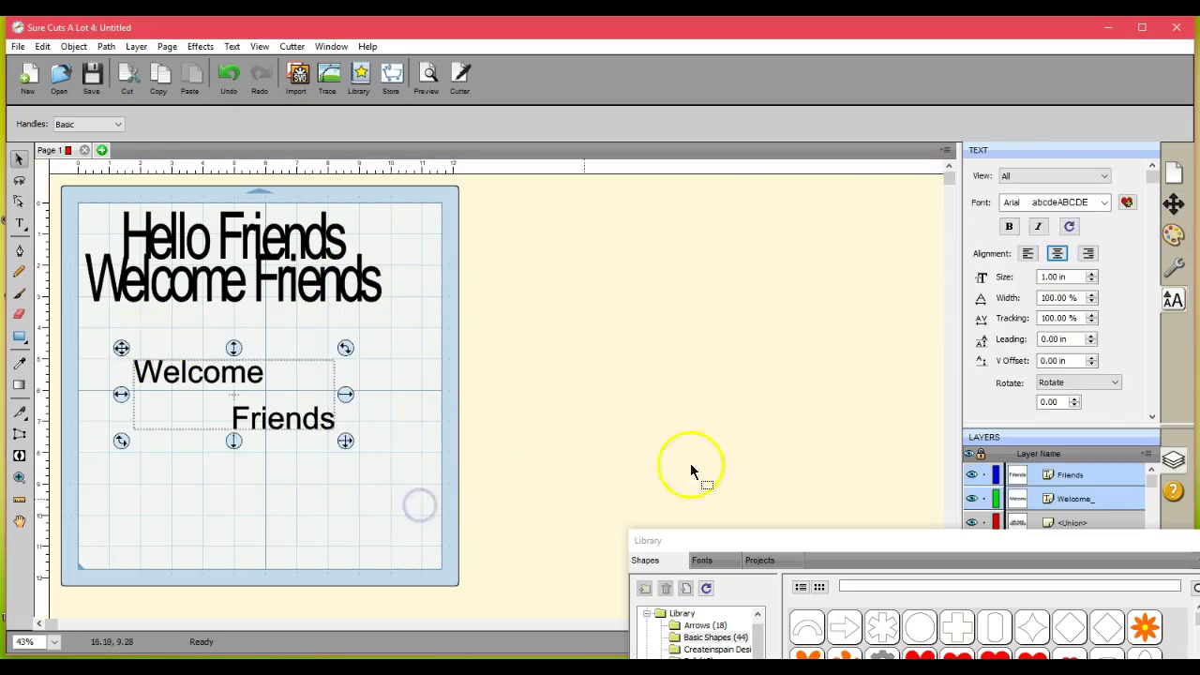
click(1059, 259)
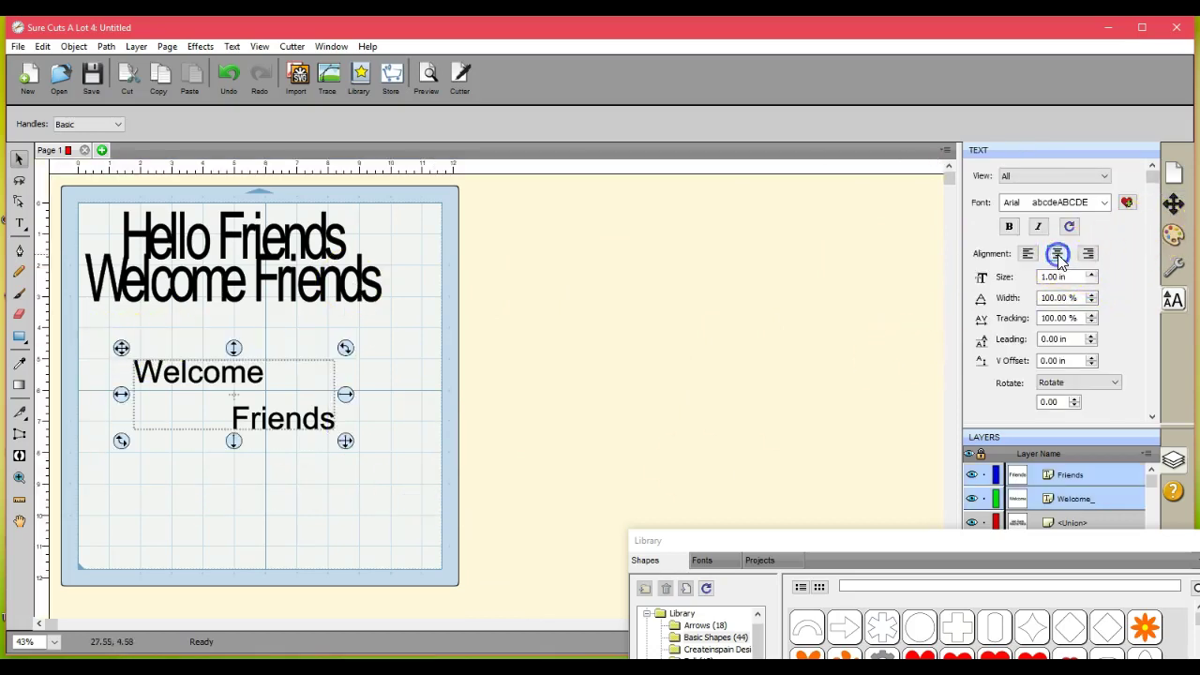
click(1173, 203)
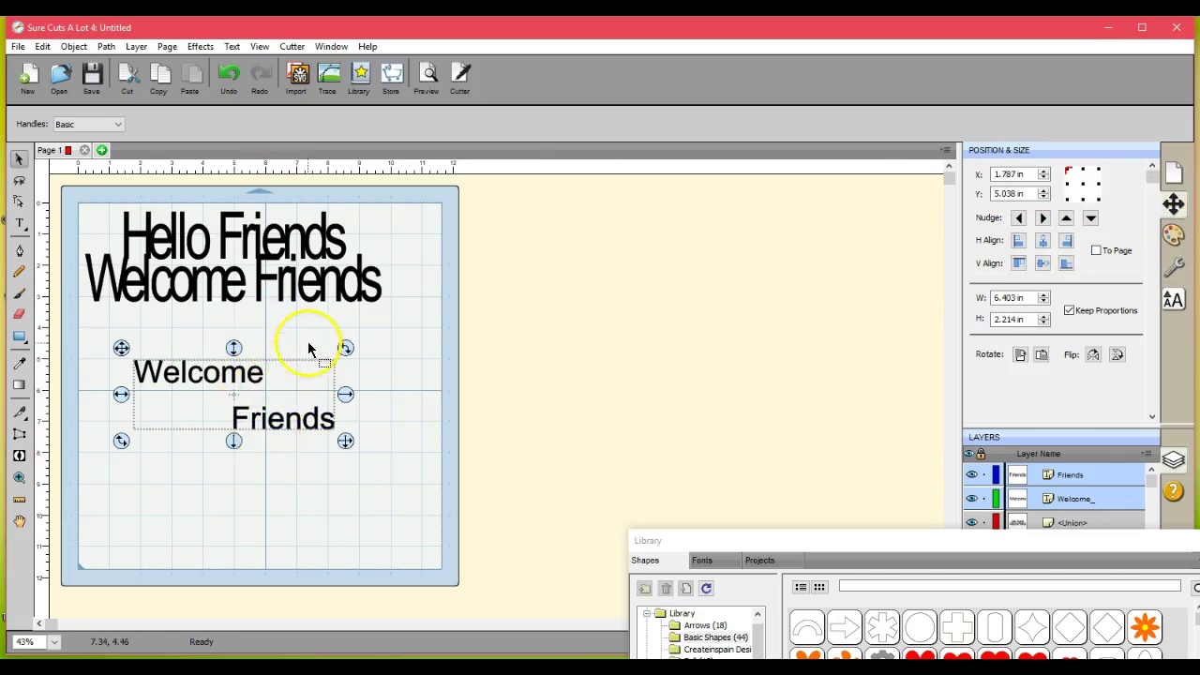
click(1044, 242)
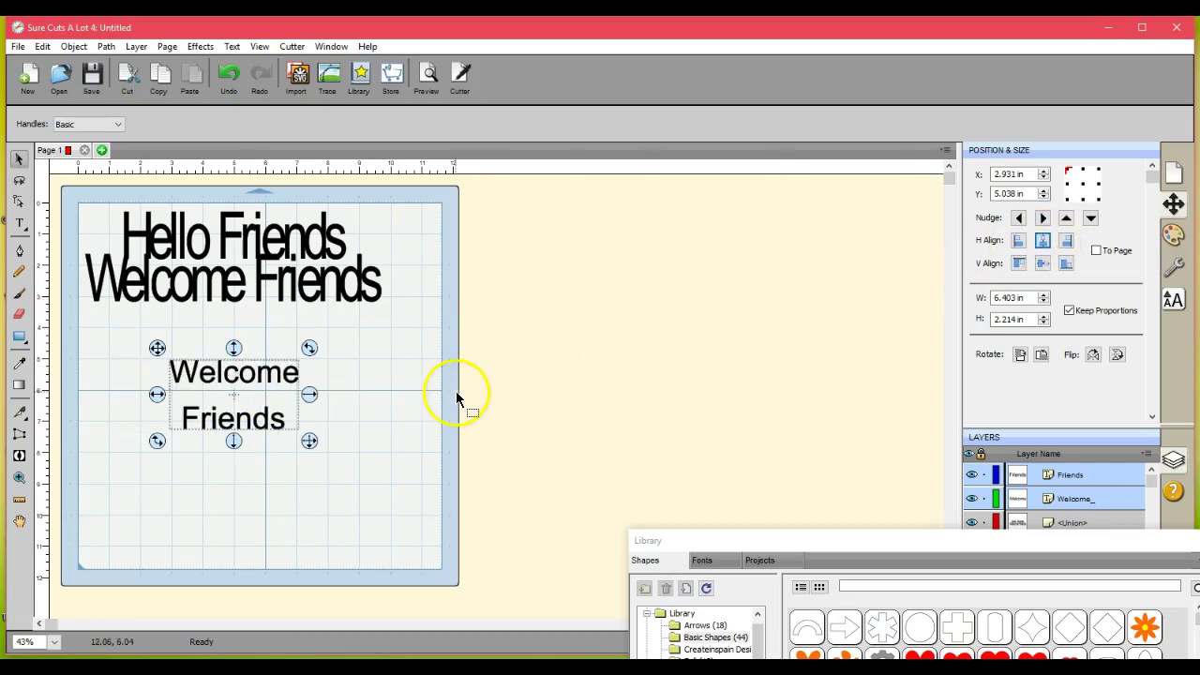
click(1044, 242)
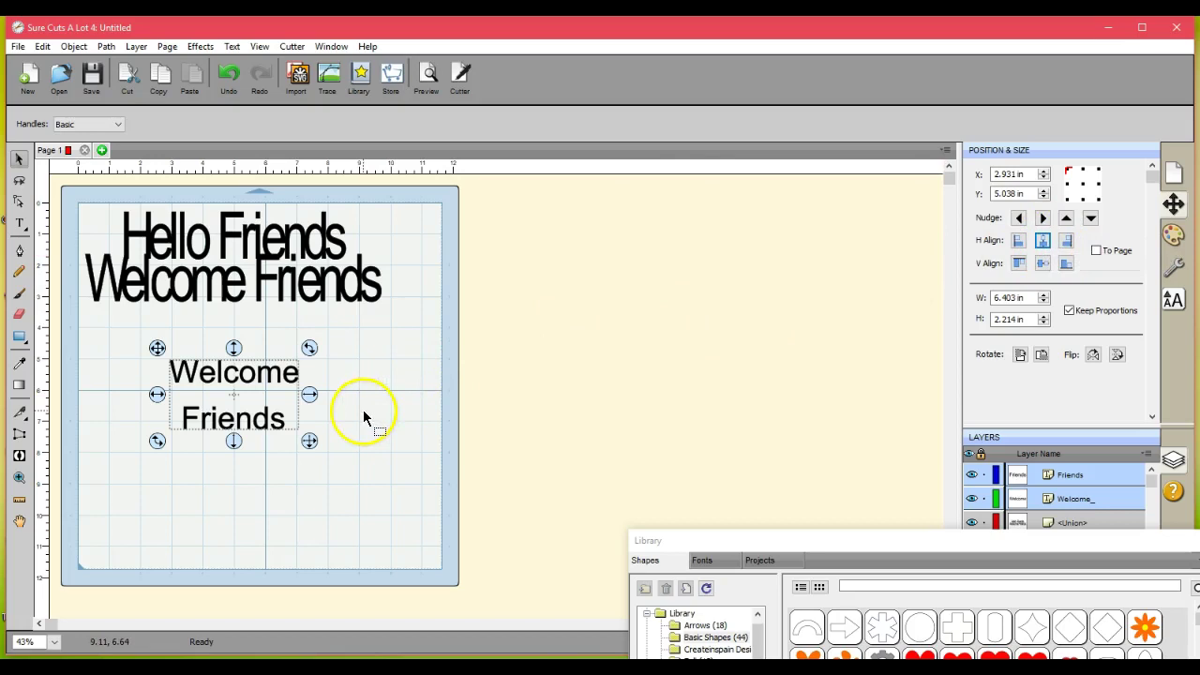
Tighten the Welcome/Friends letter spacing to 80% tracking.
click(1174, 300)
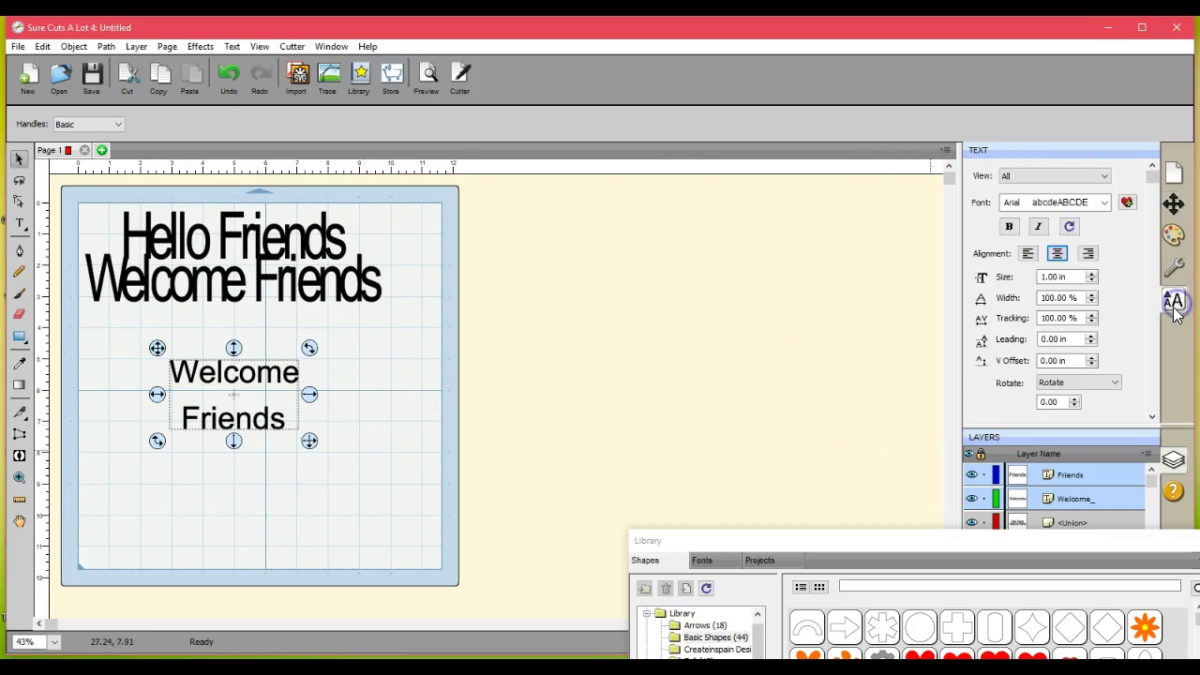
click(1091, 323)
click(1091, 322)
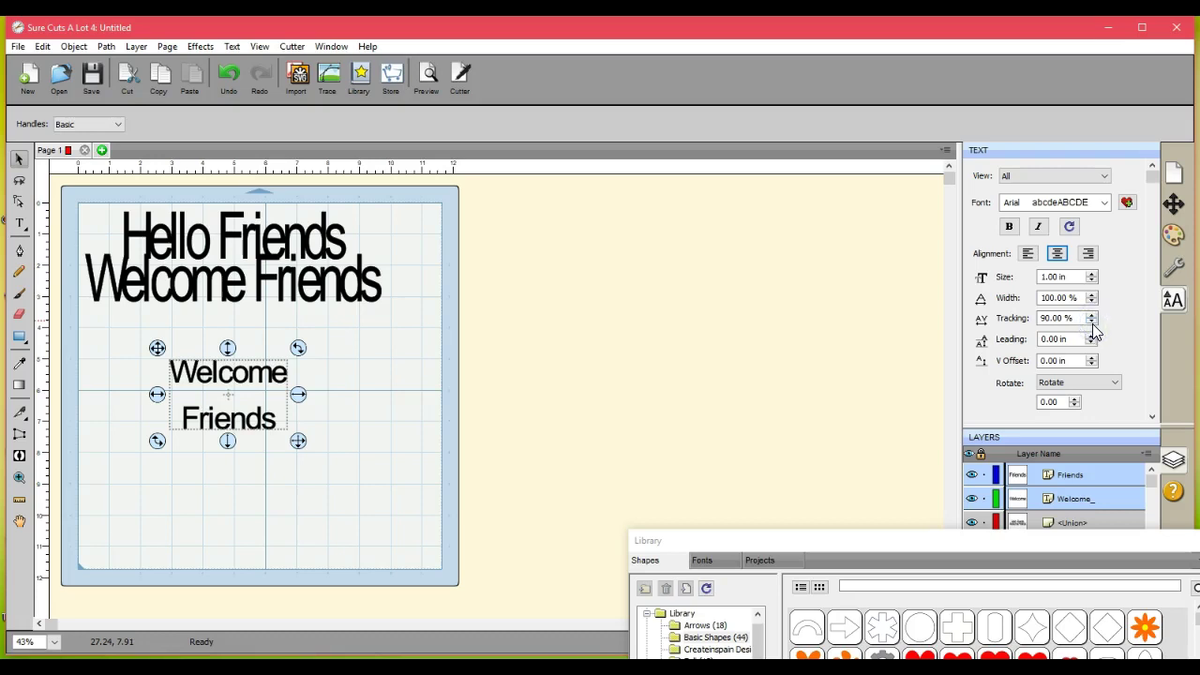
click(1092, 322)
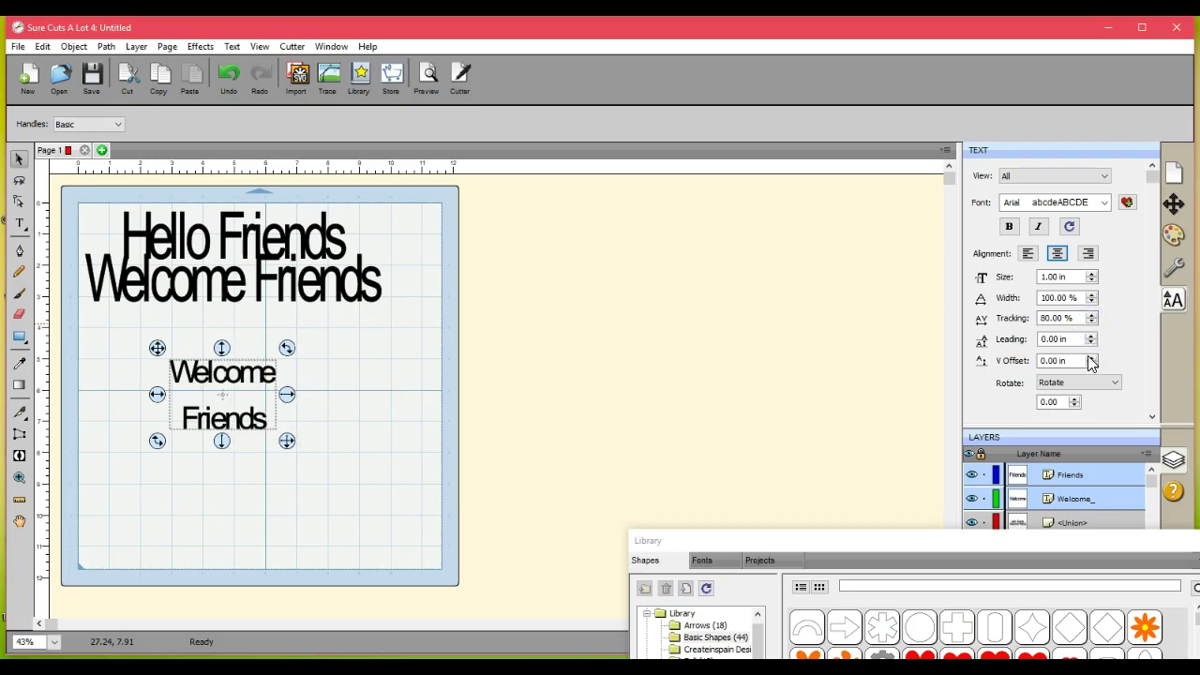
Set the Welcome/Friends leading to 0.00 in, then deselect.
click(1092, 337)
click(1091, 344)
click(1093, 338)
click(1093, 338)
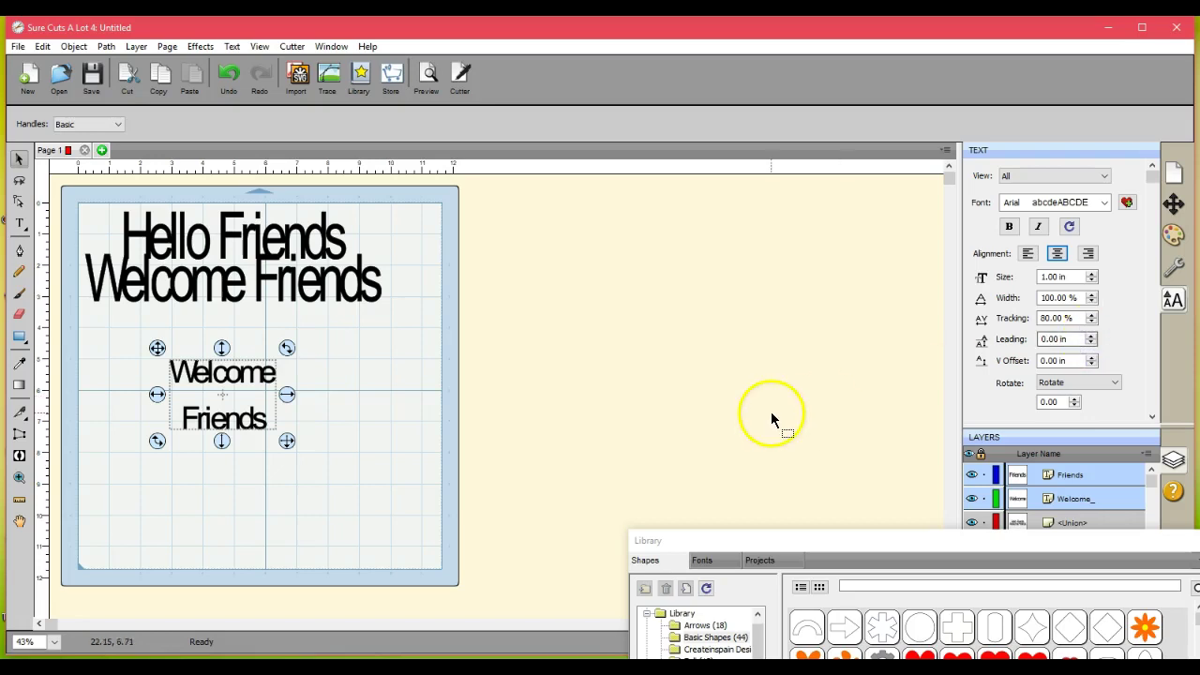
click(365, 430)
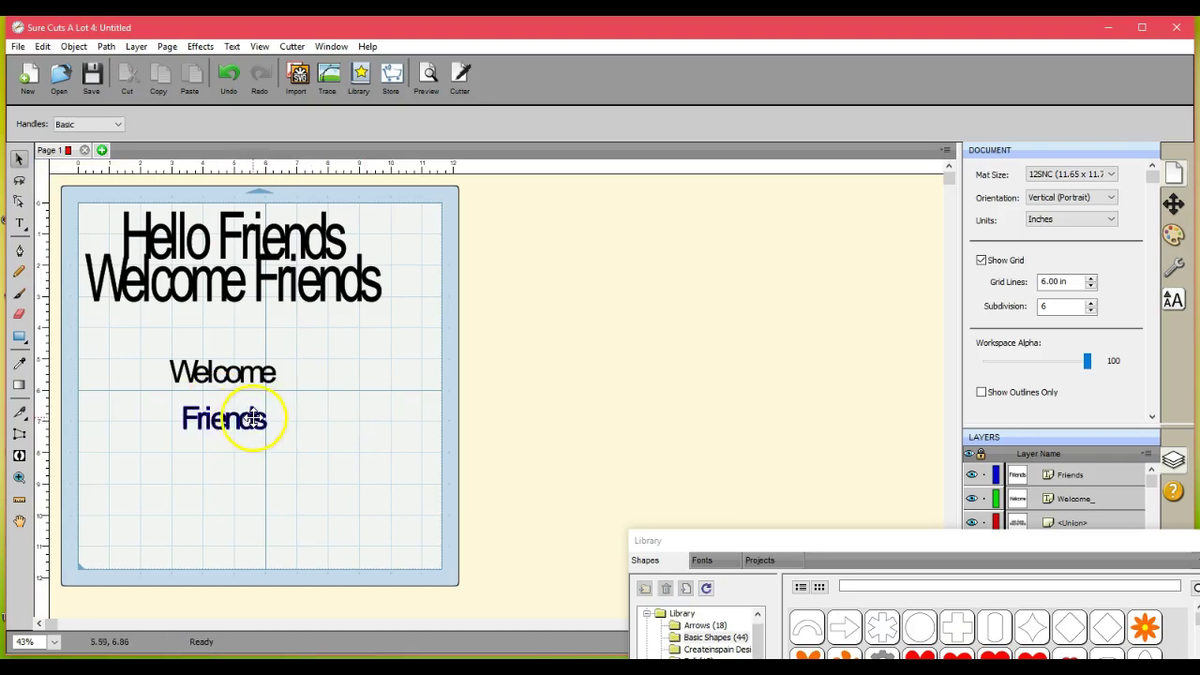
Drag Friends up so it slightly overlaps the bottom of Welcome.
click(222, 421)
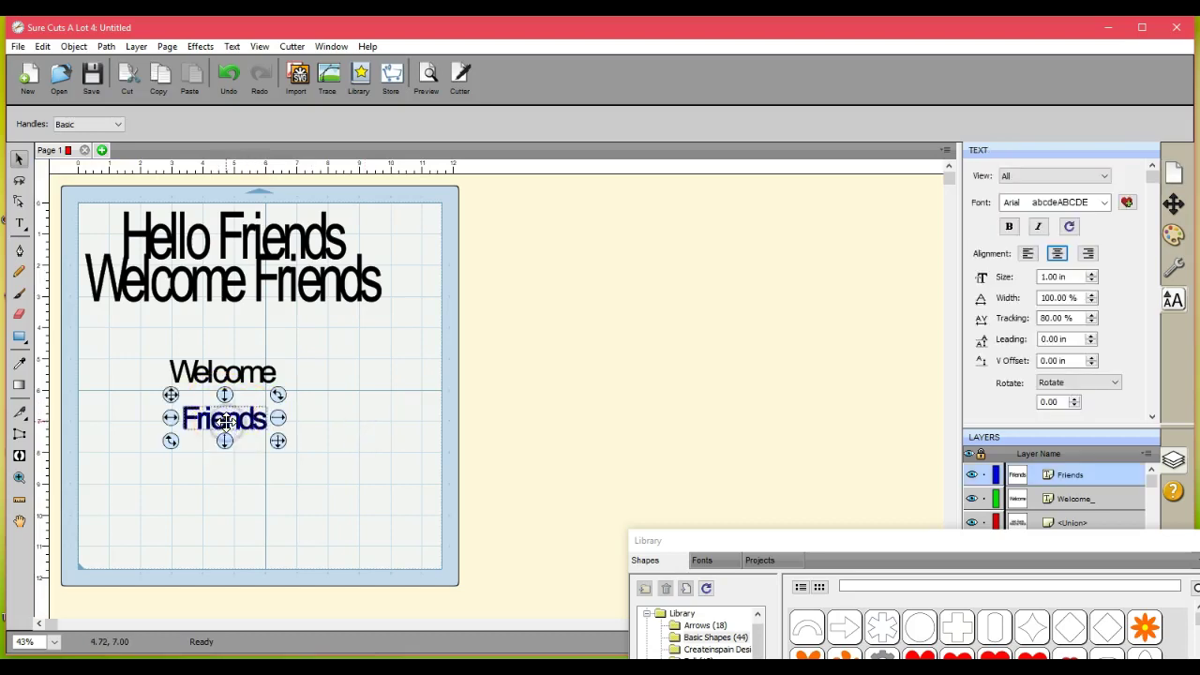
click(225, 401)
click(225, 402)
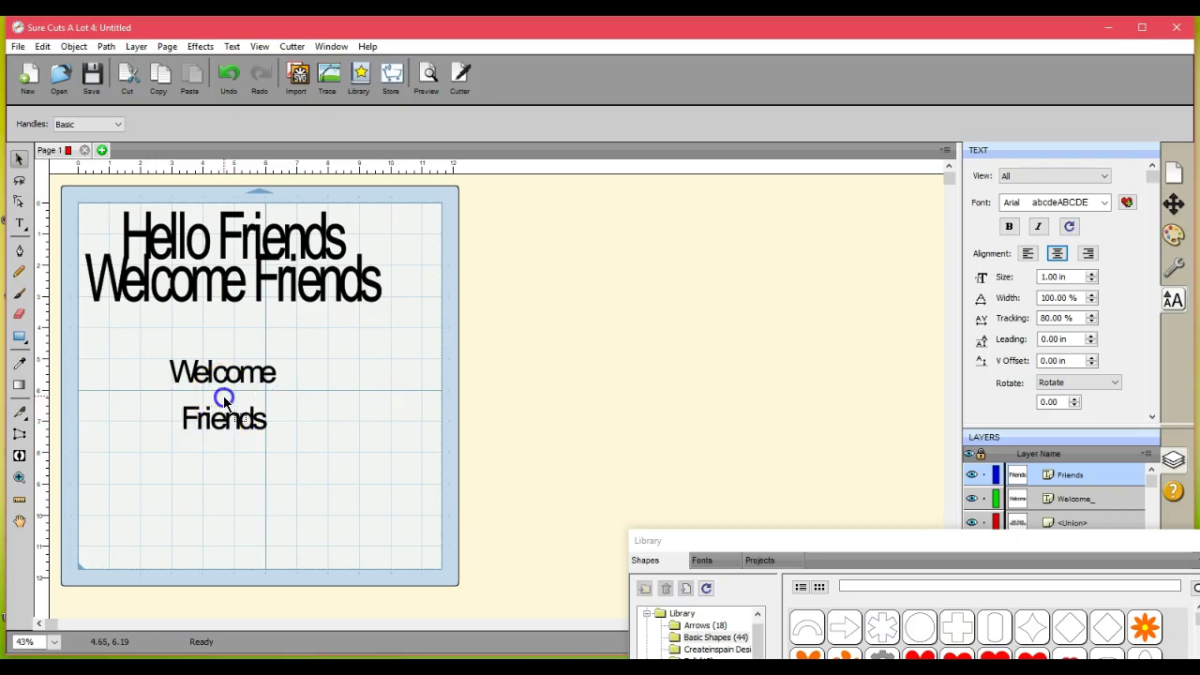
drag(225, 401, 240, 428)
click(237, 394)
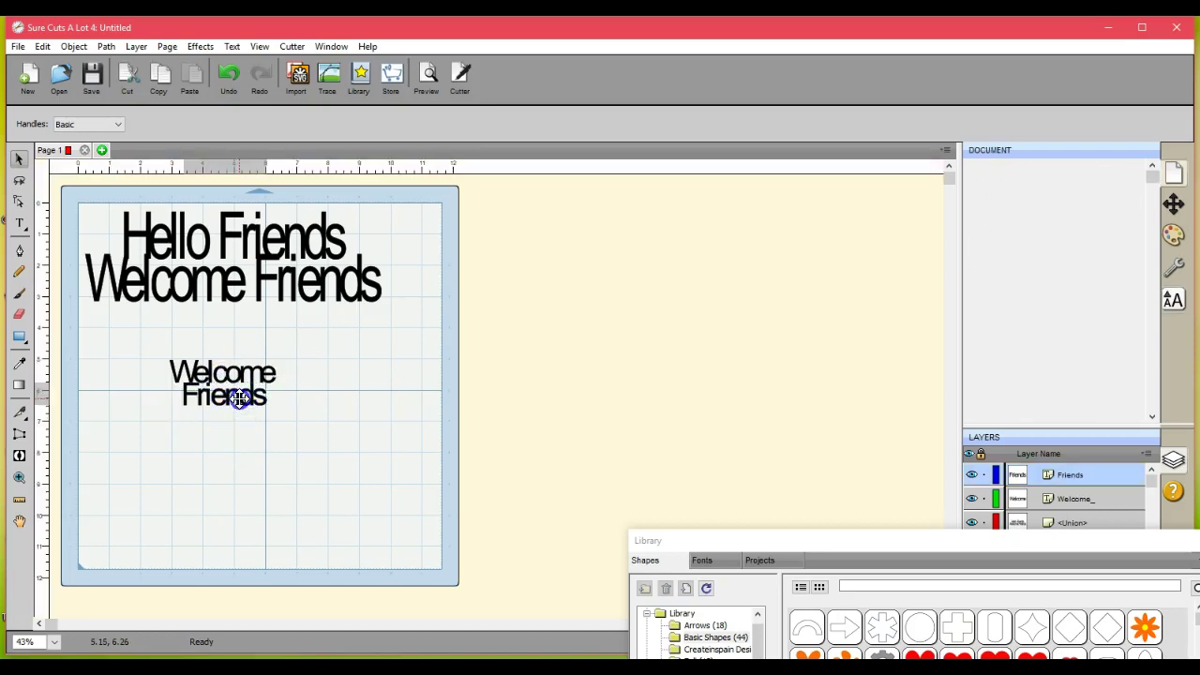
drag(240, 398, 240, 395)
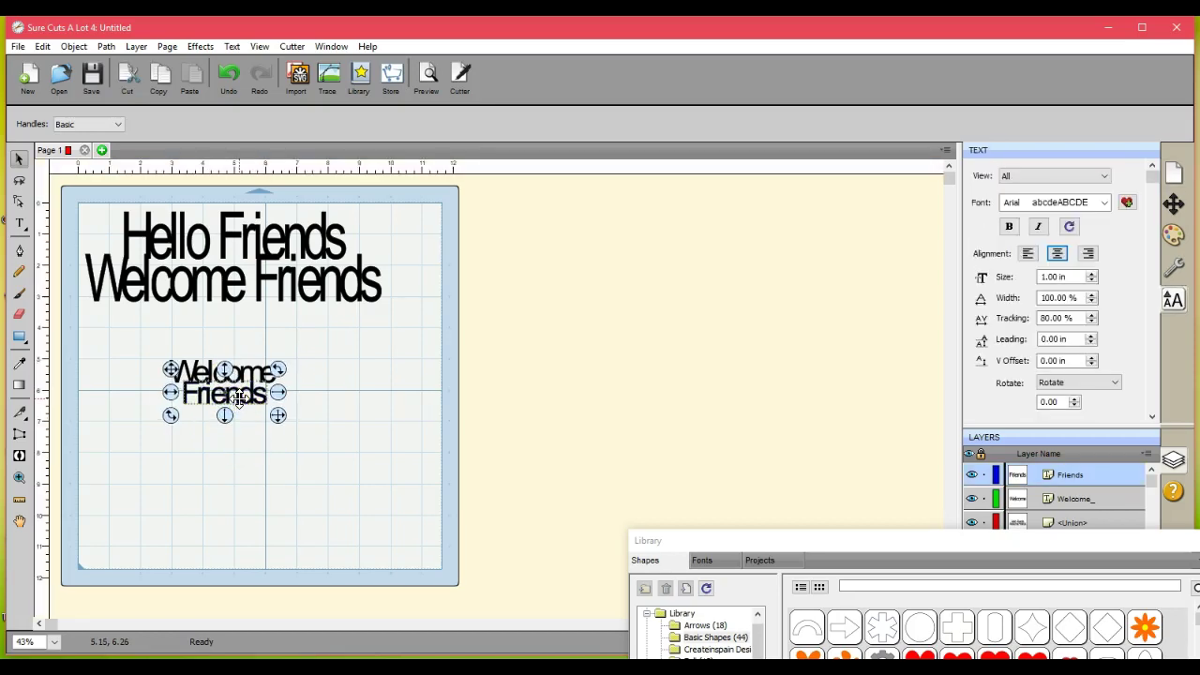
click(241, 416)
click(472, 386)
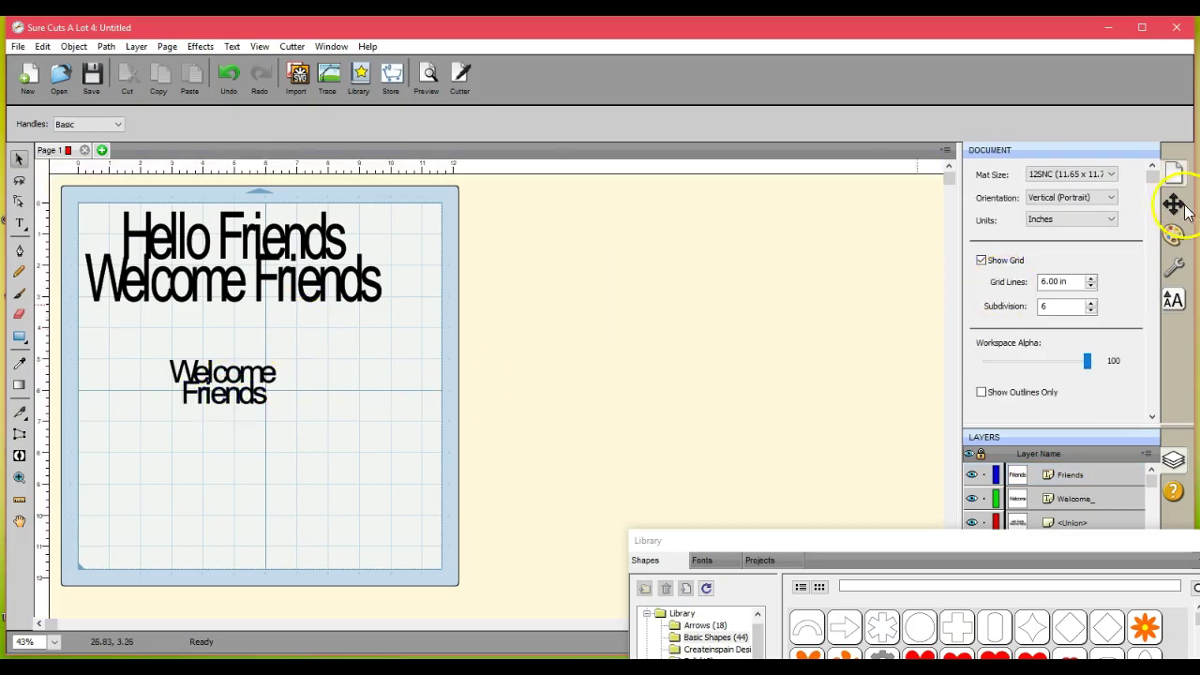
Nudge Friends down one step with the Position & Size nudge arrow.
click(1180, 206)
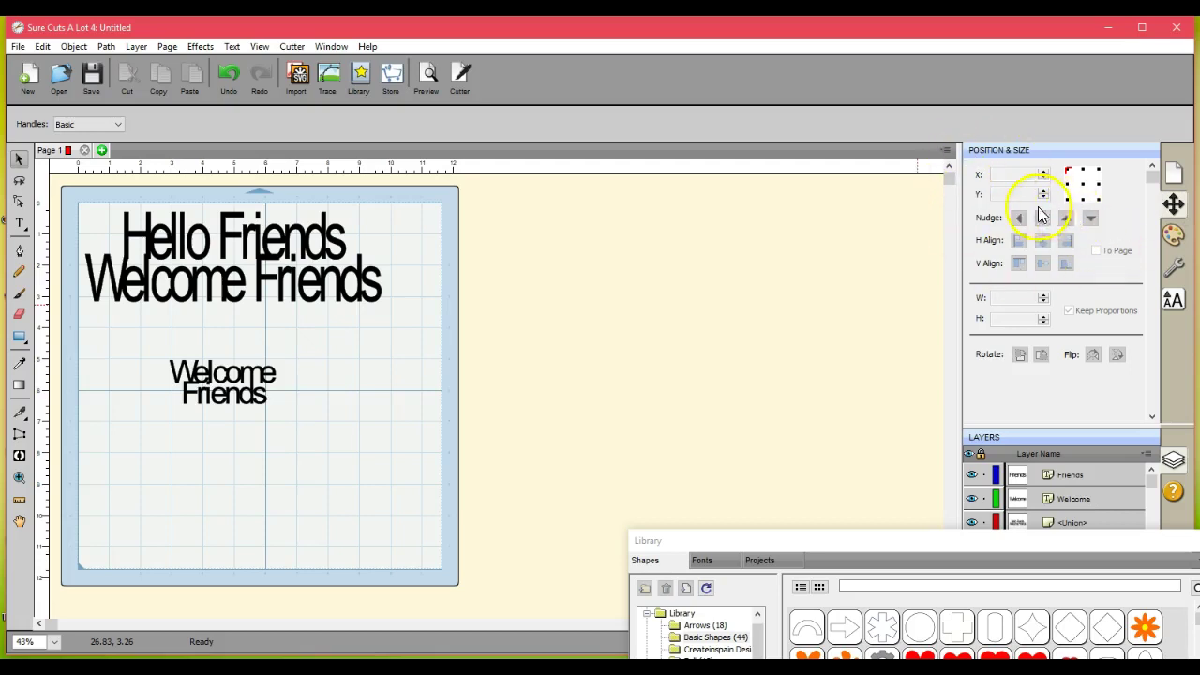
click(252, 386)
click(1173, 299)
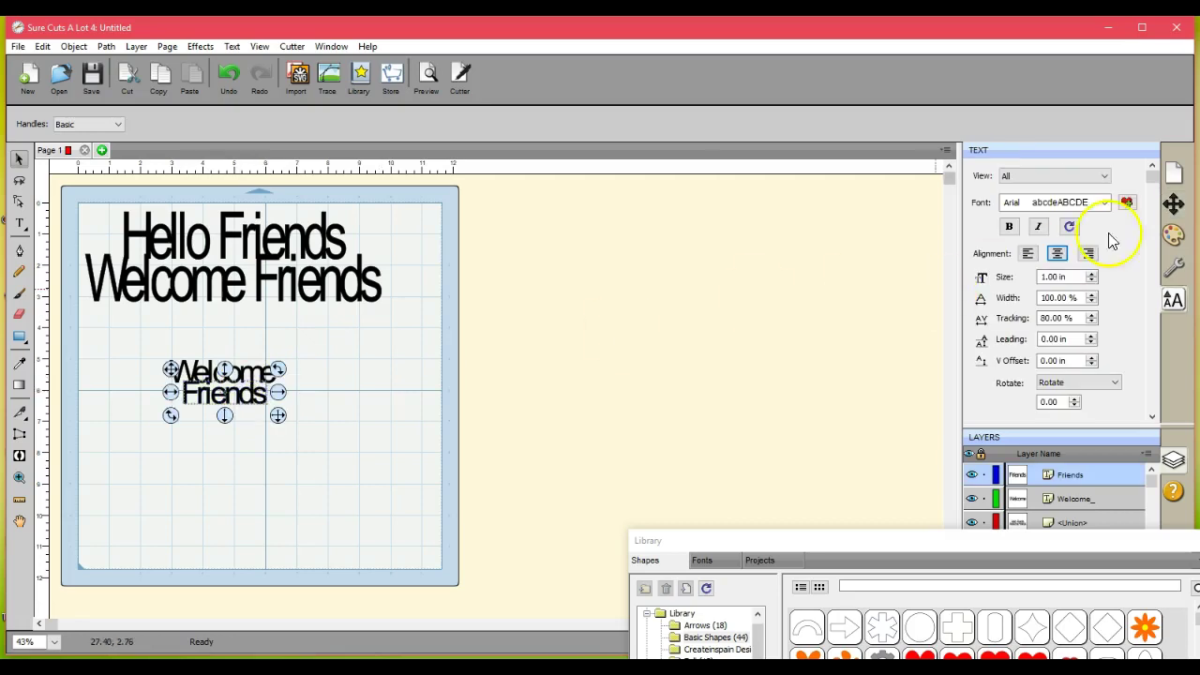
click(1174, 204)
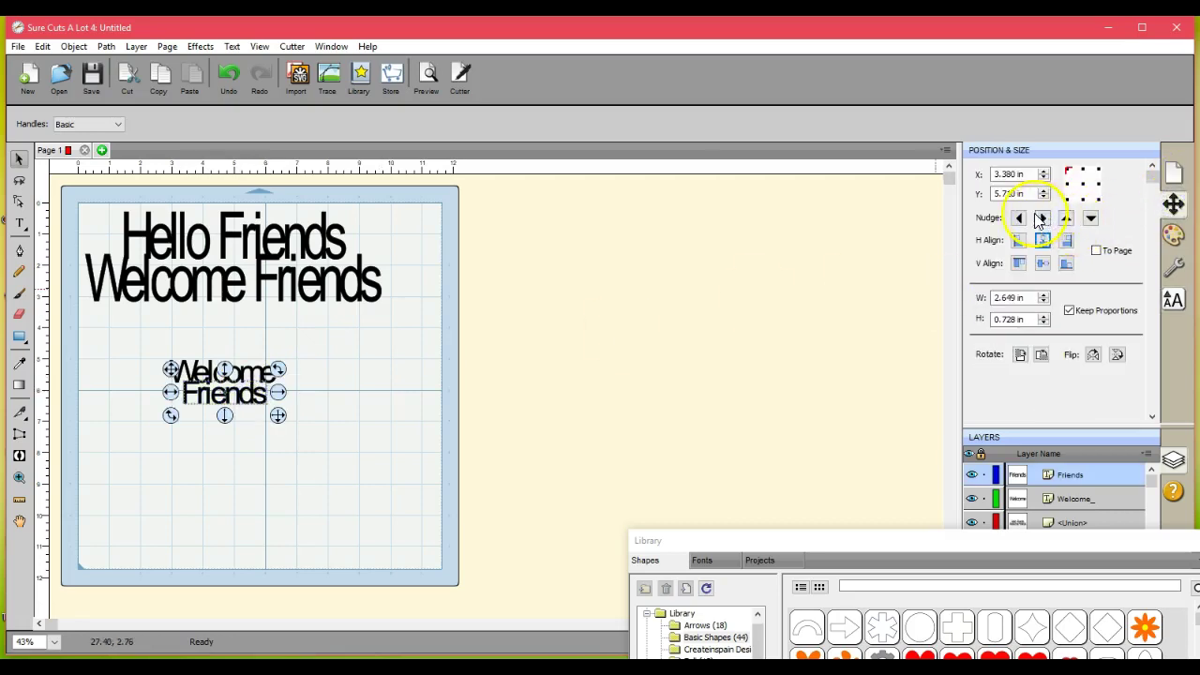
click(1089, 220)
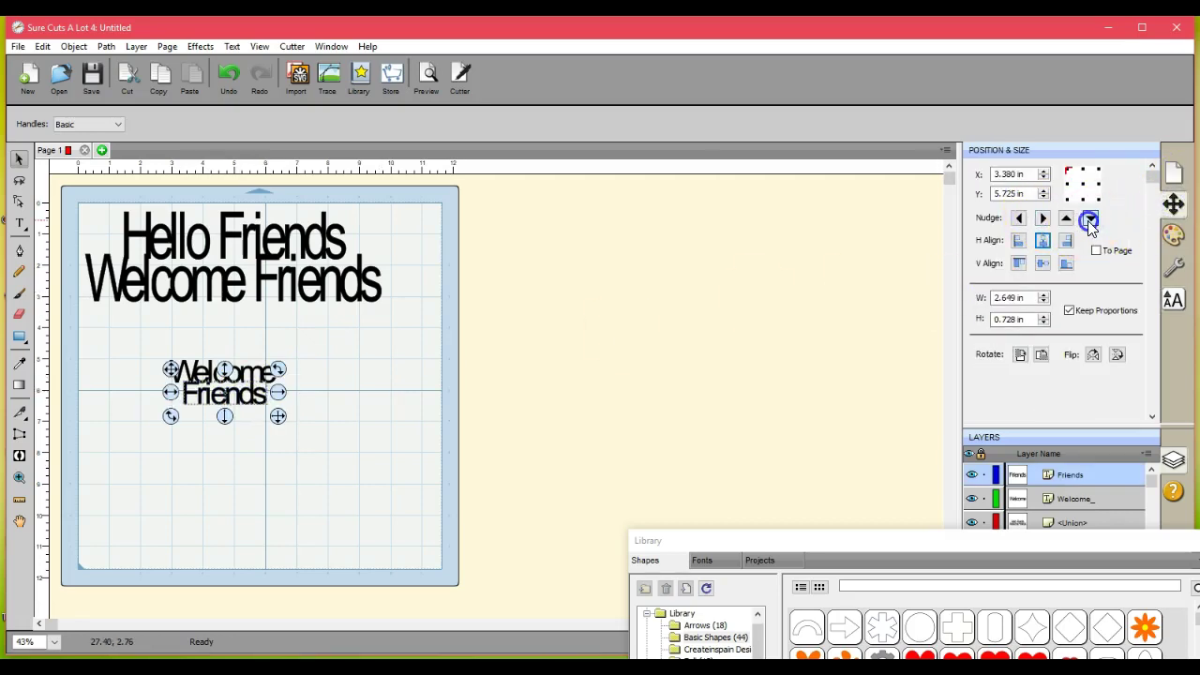
click(350, 409)
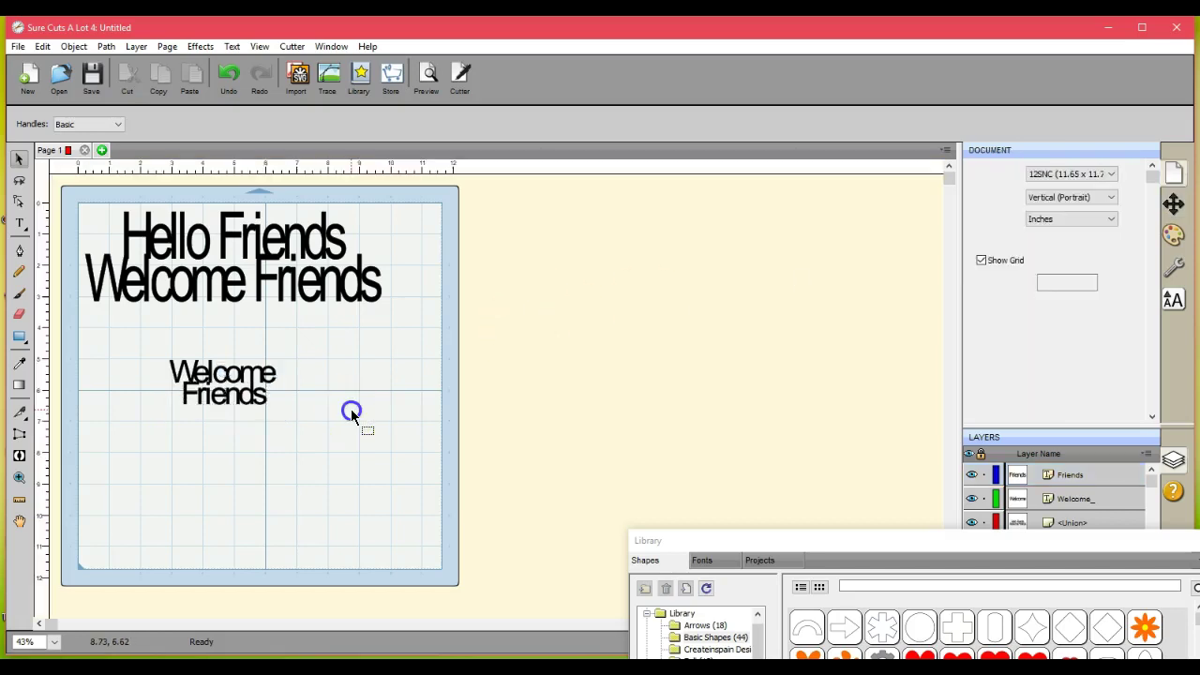
drag(147, 340, 328, 413)
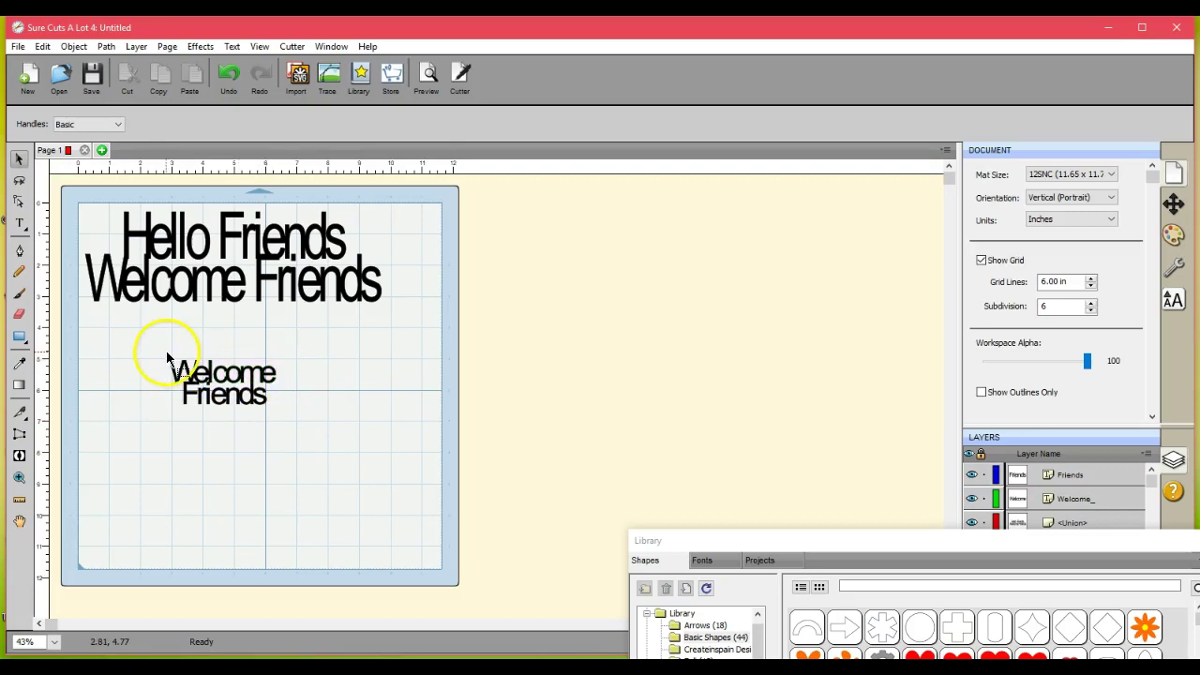
Select Welcome and Friends and weld them into a single shape with Path > Union.
mouse_move(167, 357)
mouse_down()
mouse_move(322, 413)
mouse_move(284, 414)
mouse_move(462, 496)
mouse_up()
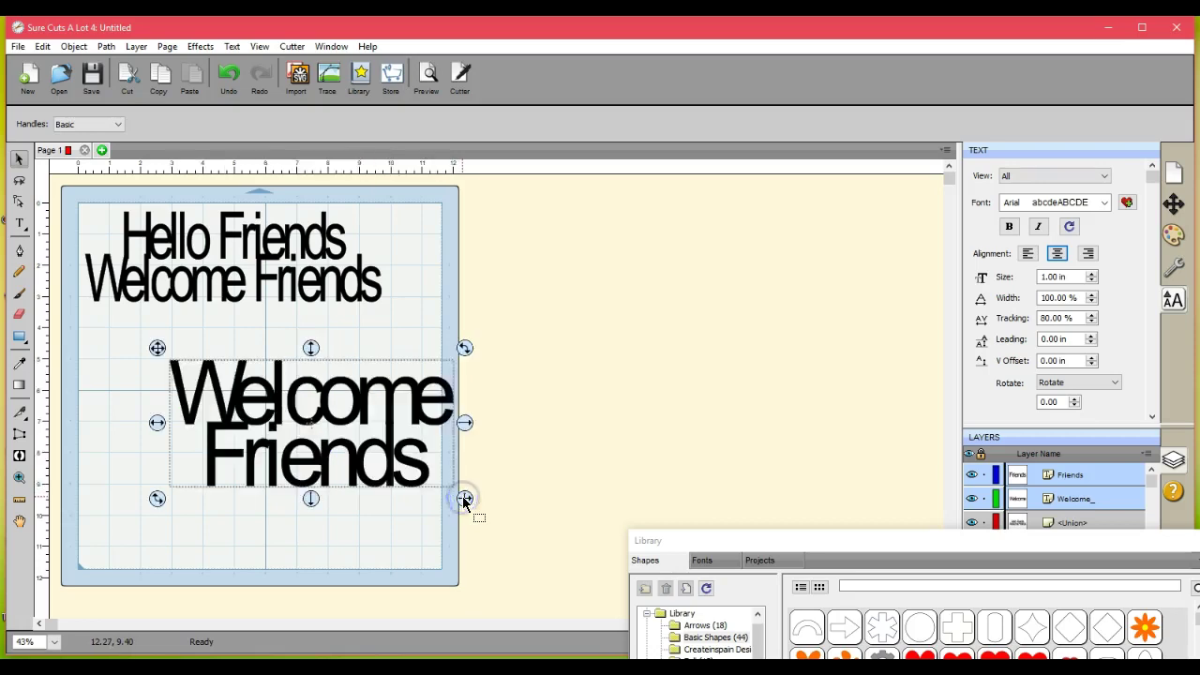
click(105, 46)
click(136, 63)
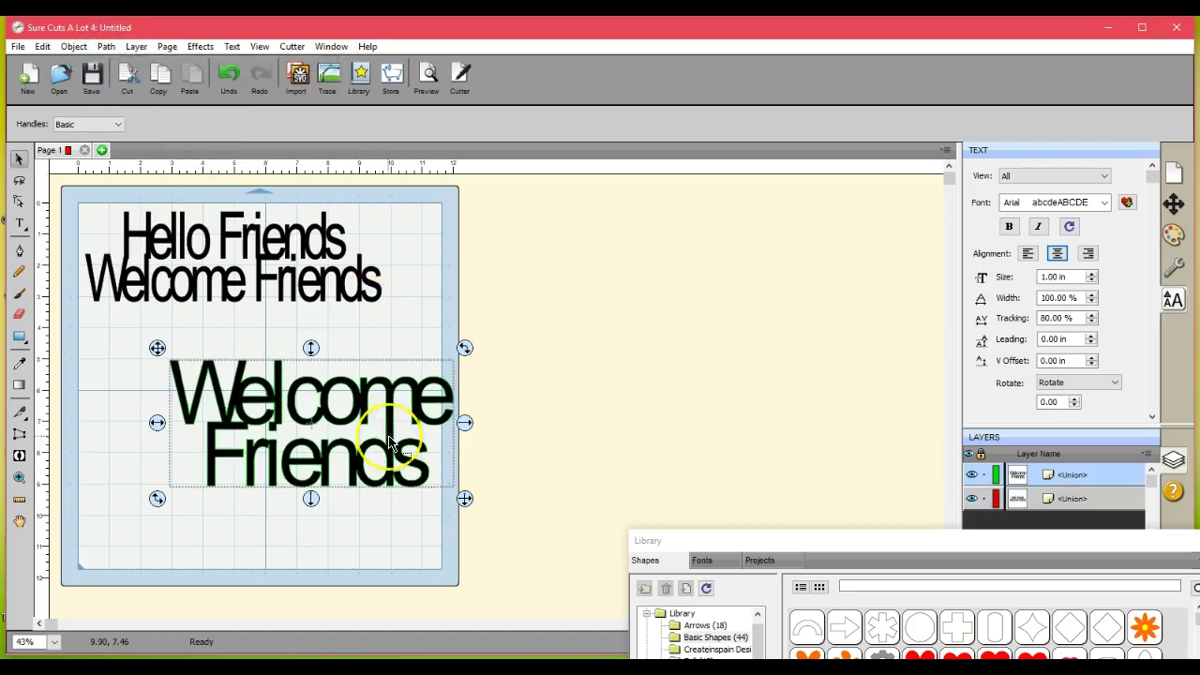
click(427, 74)
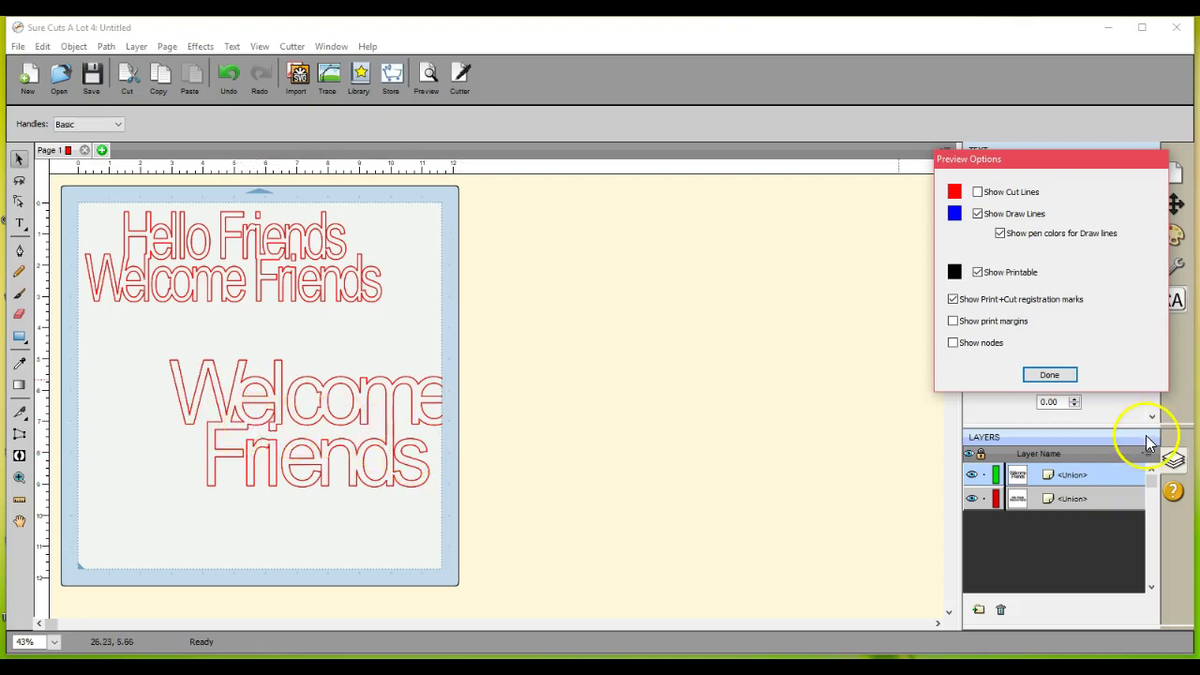
click(1049, 376)
drag(344, 396, 272, 350)
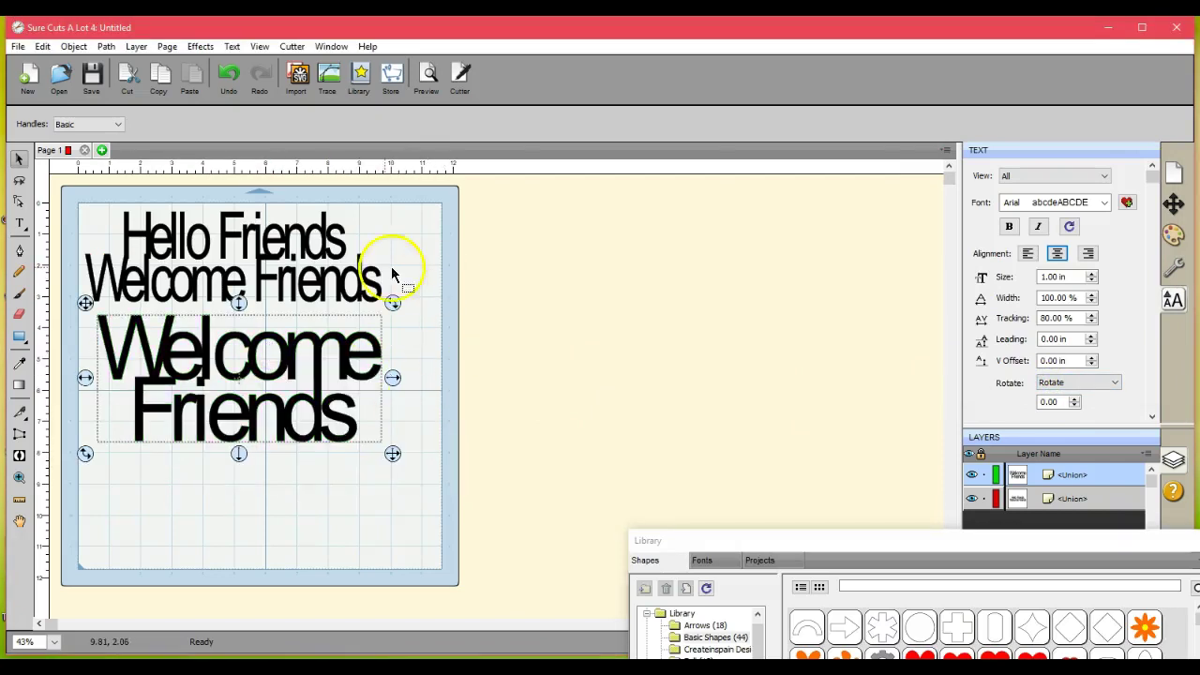
Align the large welded Welcome/Friends shape beneath the Hello/Welcome Friends design, then clear the selection.
click(300, 235)
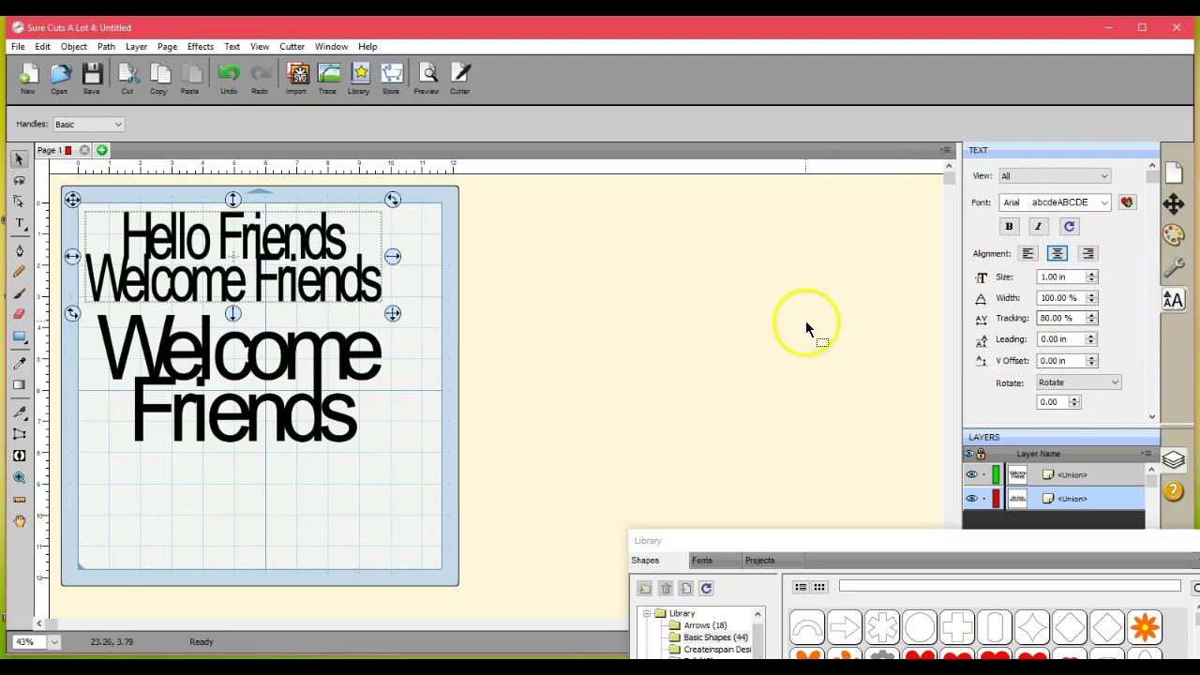
click(382, 423)
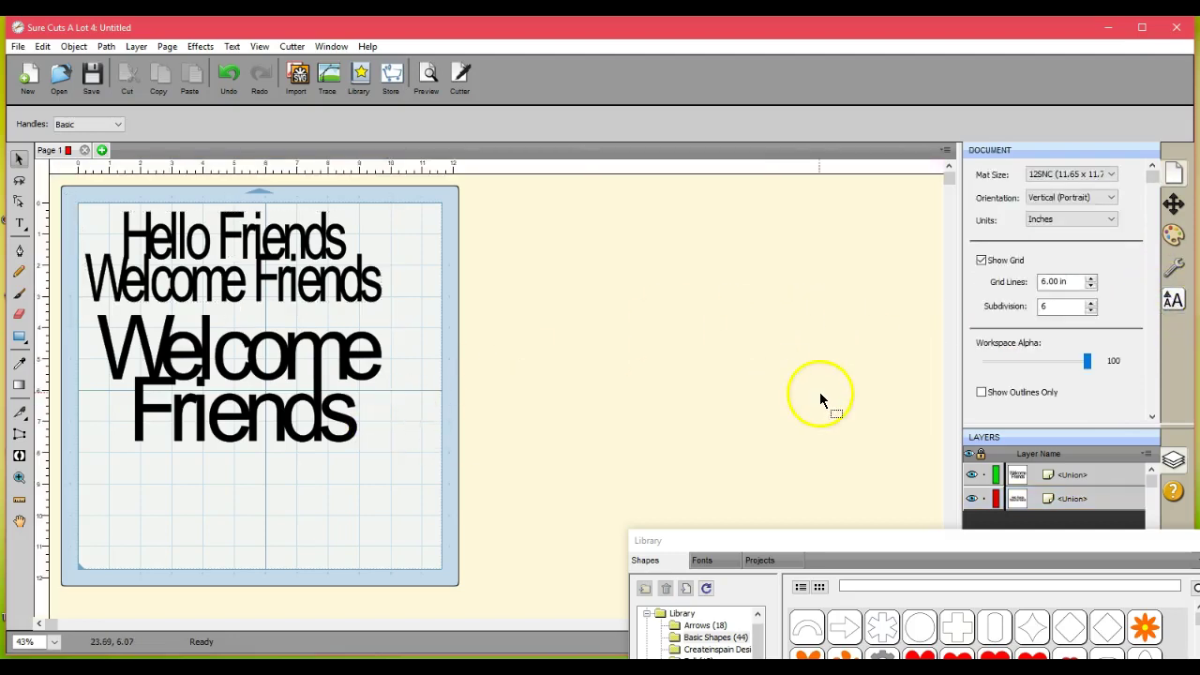
click(1174, 203)
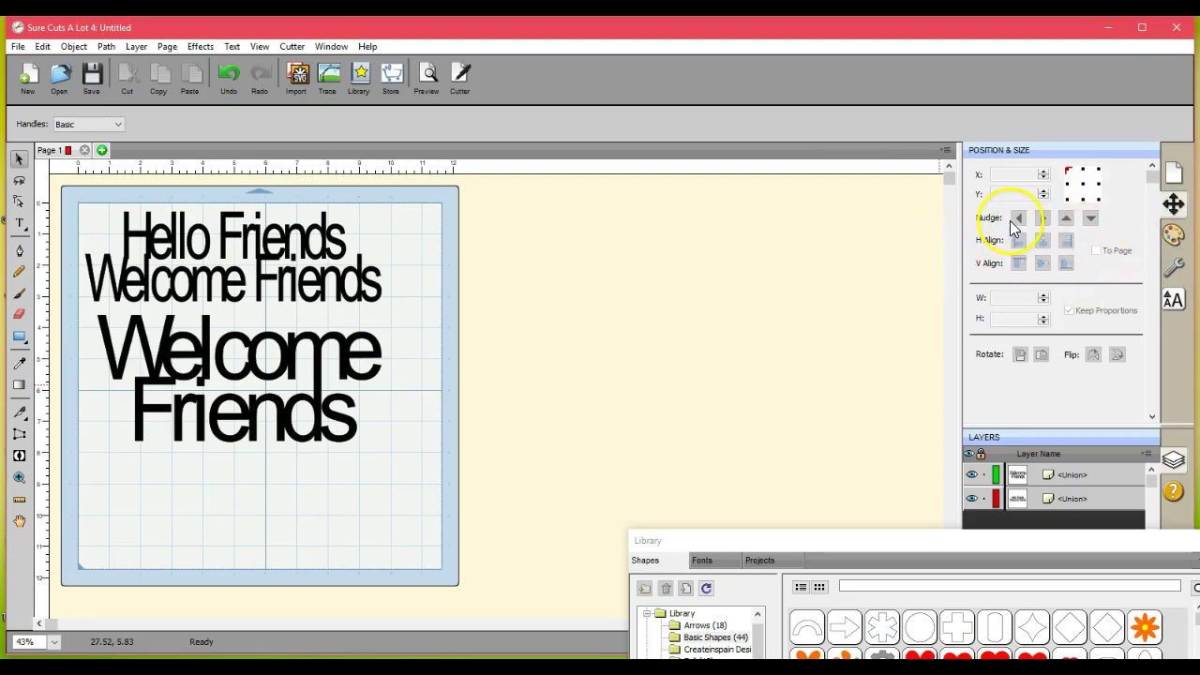
click(172, 356)
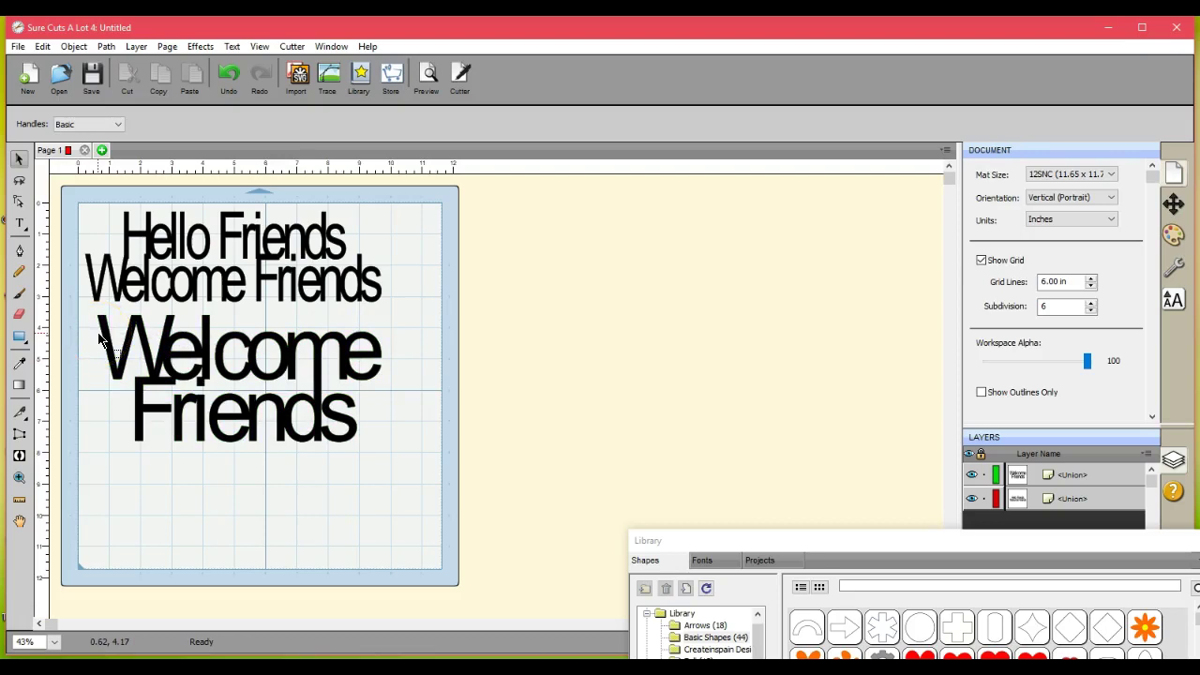